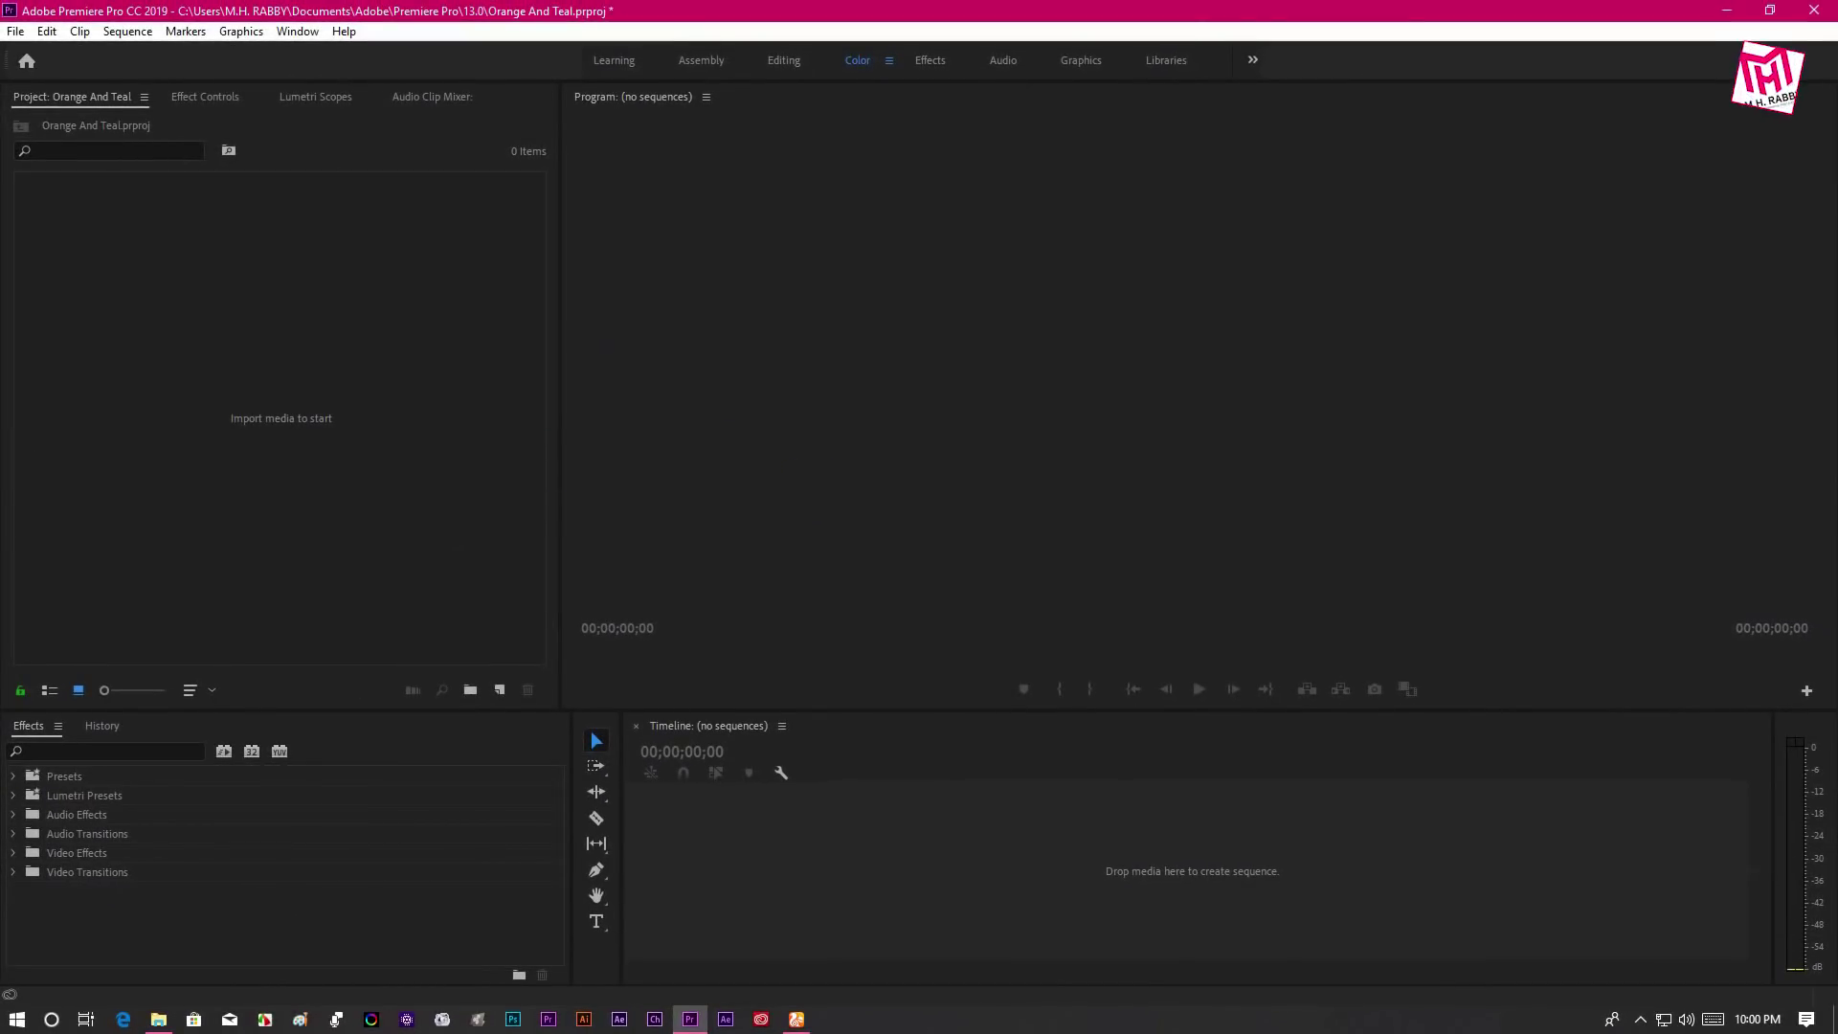
Import stock footage mh.mp4 into the project and create a new sequence from it.
left_click_drag(5, 450, 242, 492)
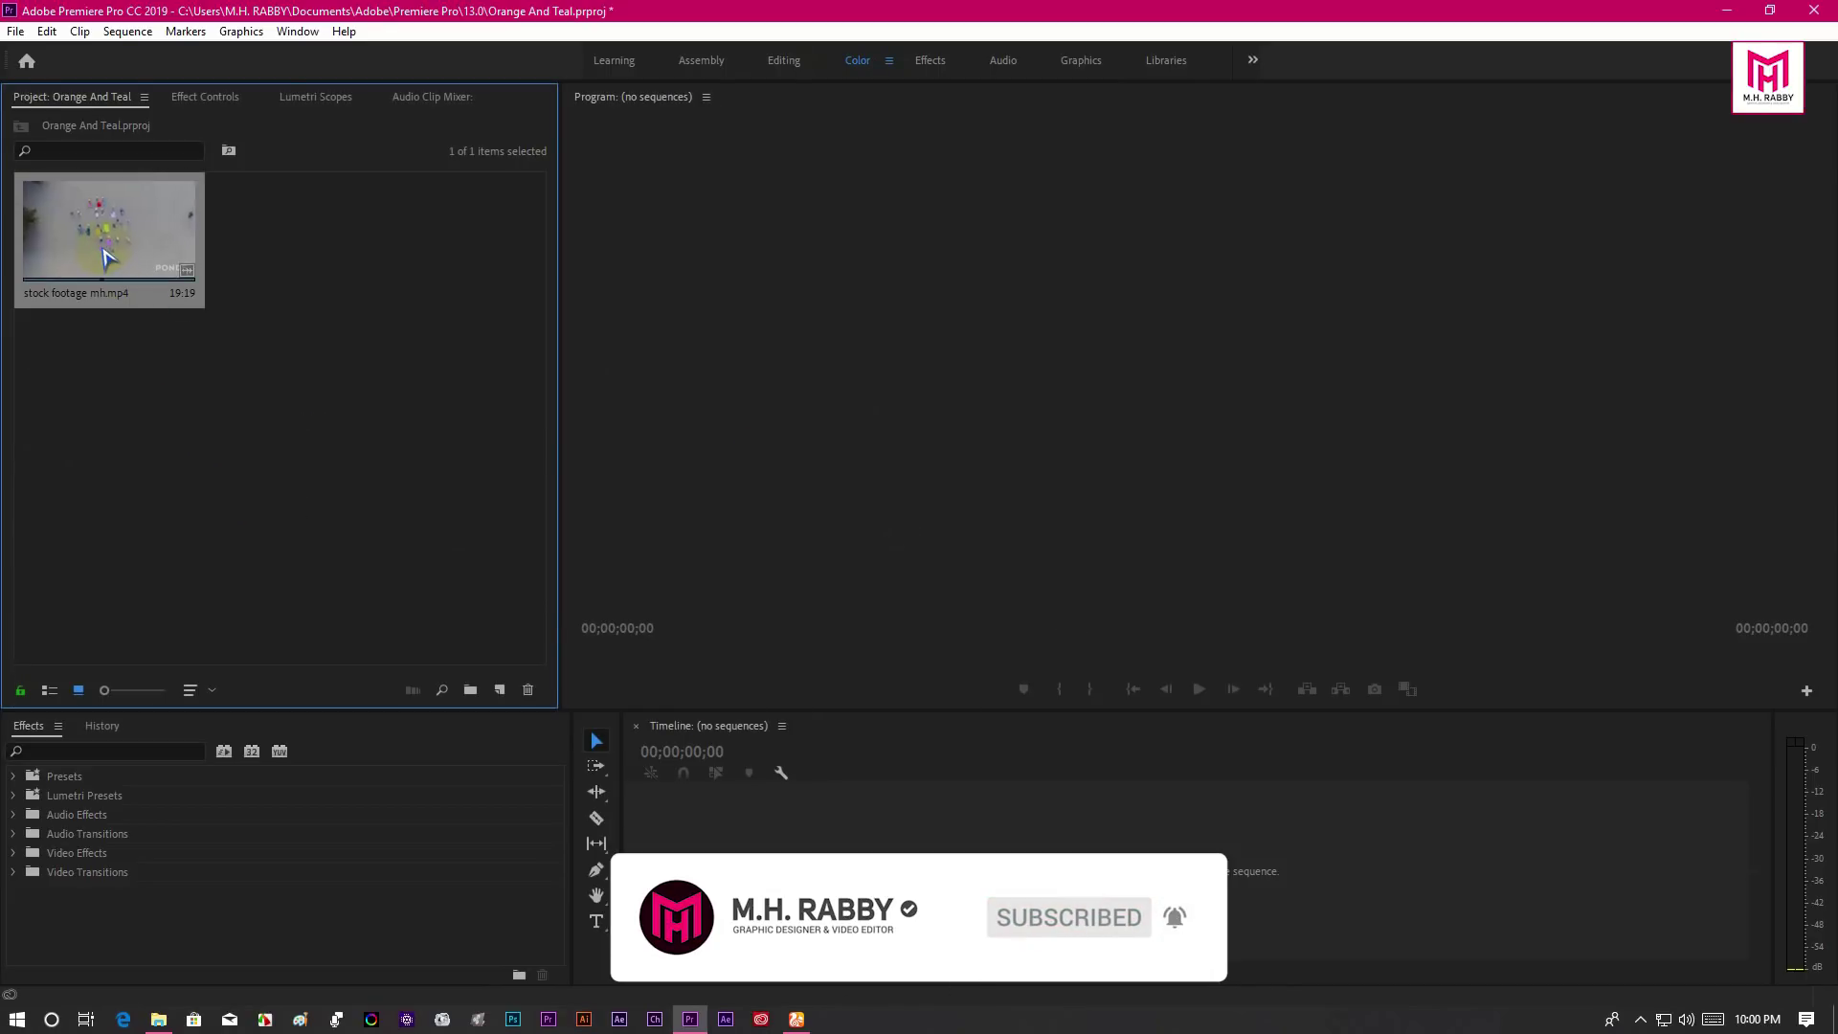
left_click_drag(109, 230, 1075, 862)
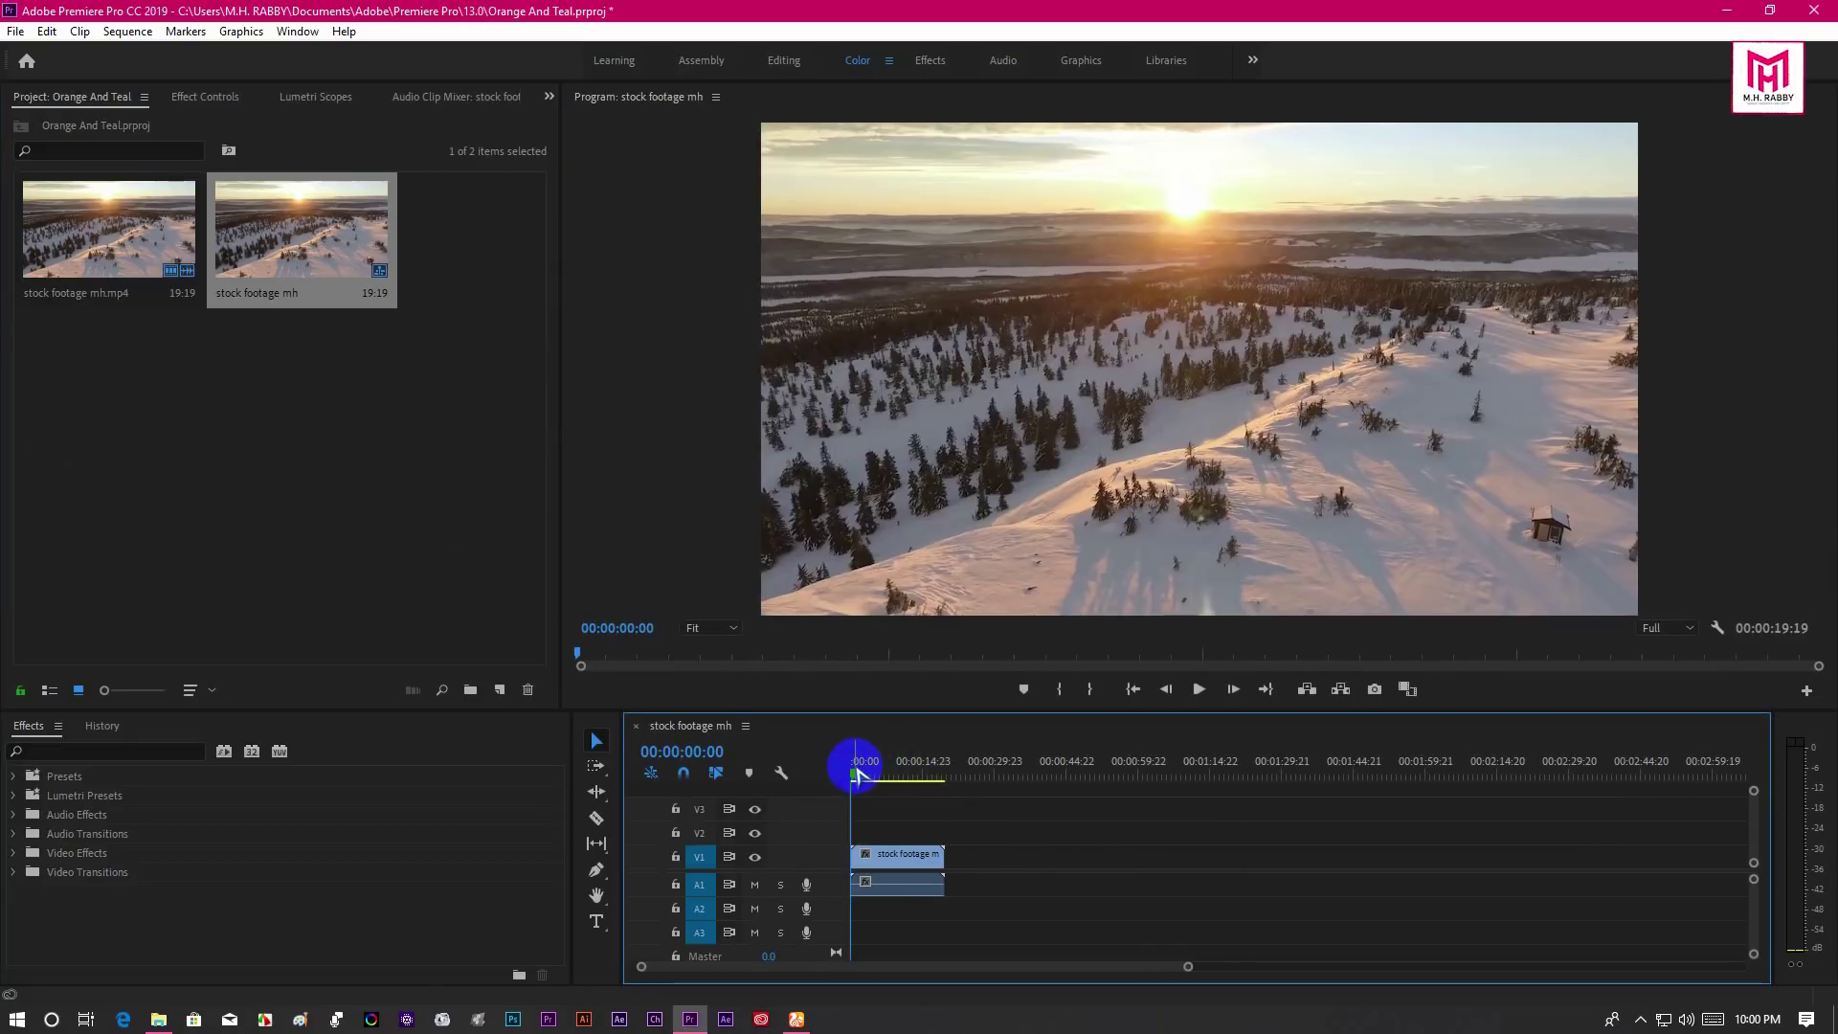
scroll(972, 903, "up", 3)
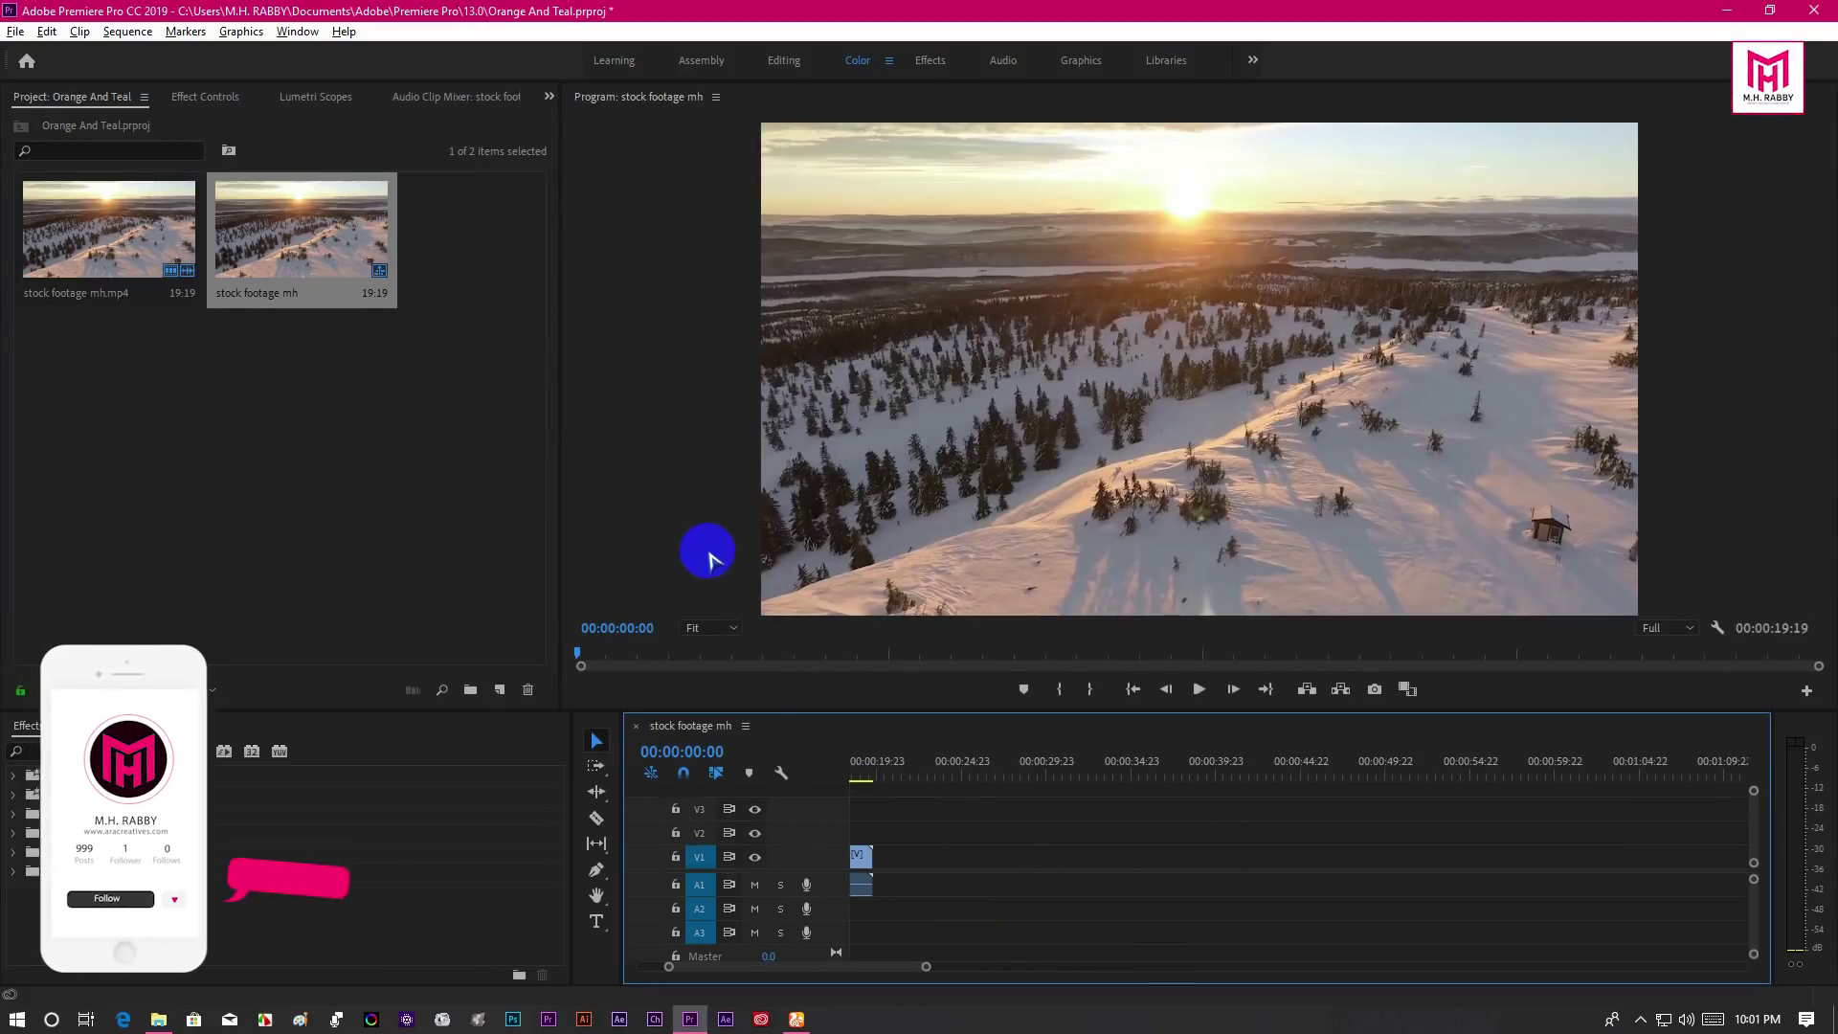
scroll(836, 966, "up", 5)
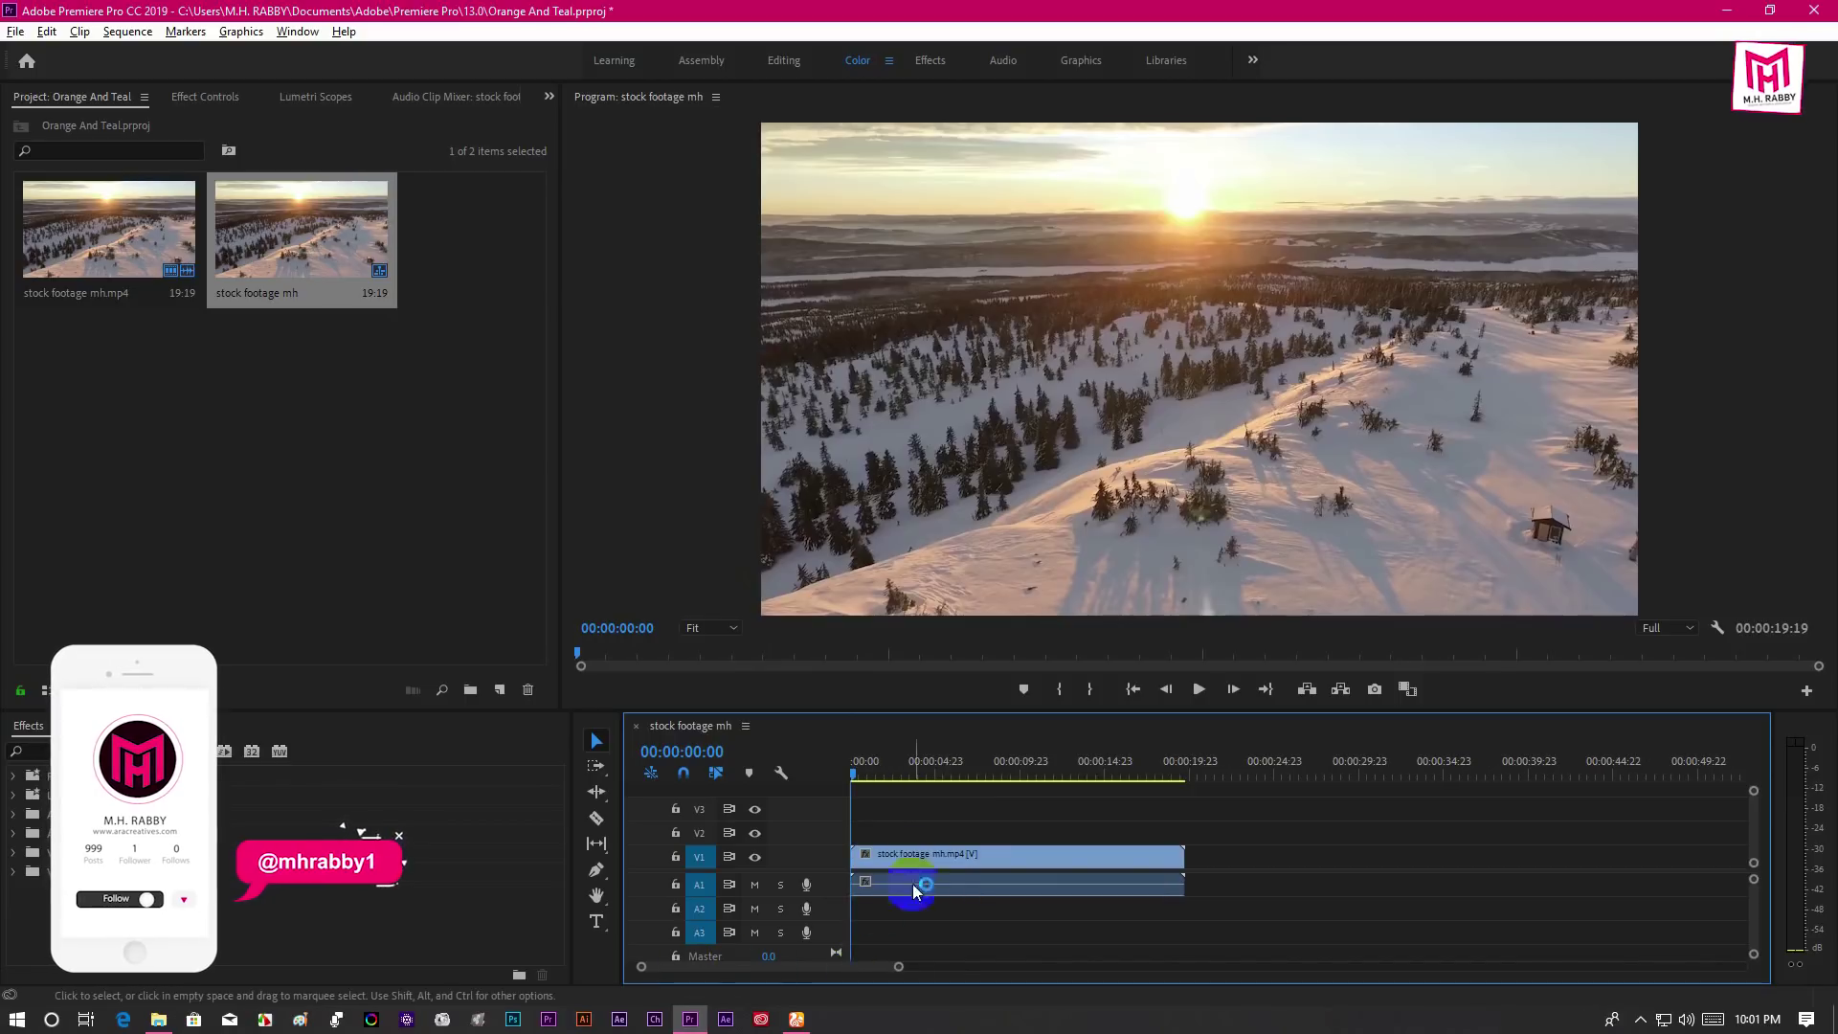
Position the playhead at 00:00:06:17, on the lake shot with the two paddleboarders.
left_click(866, 772)
left_click_drag(866, 772, 968, 811)
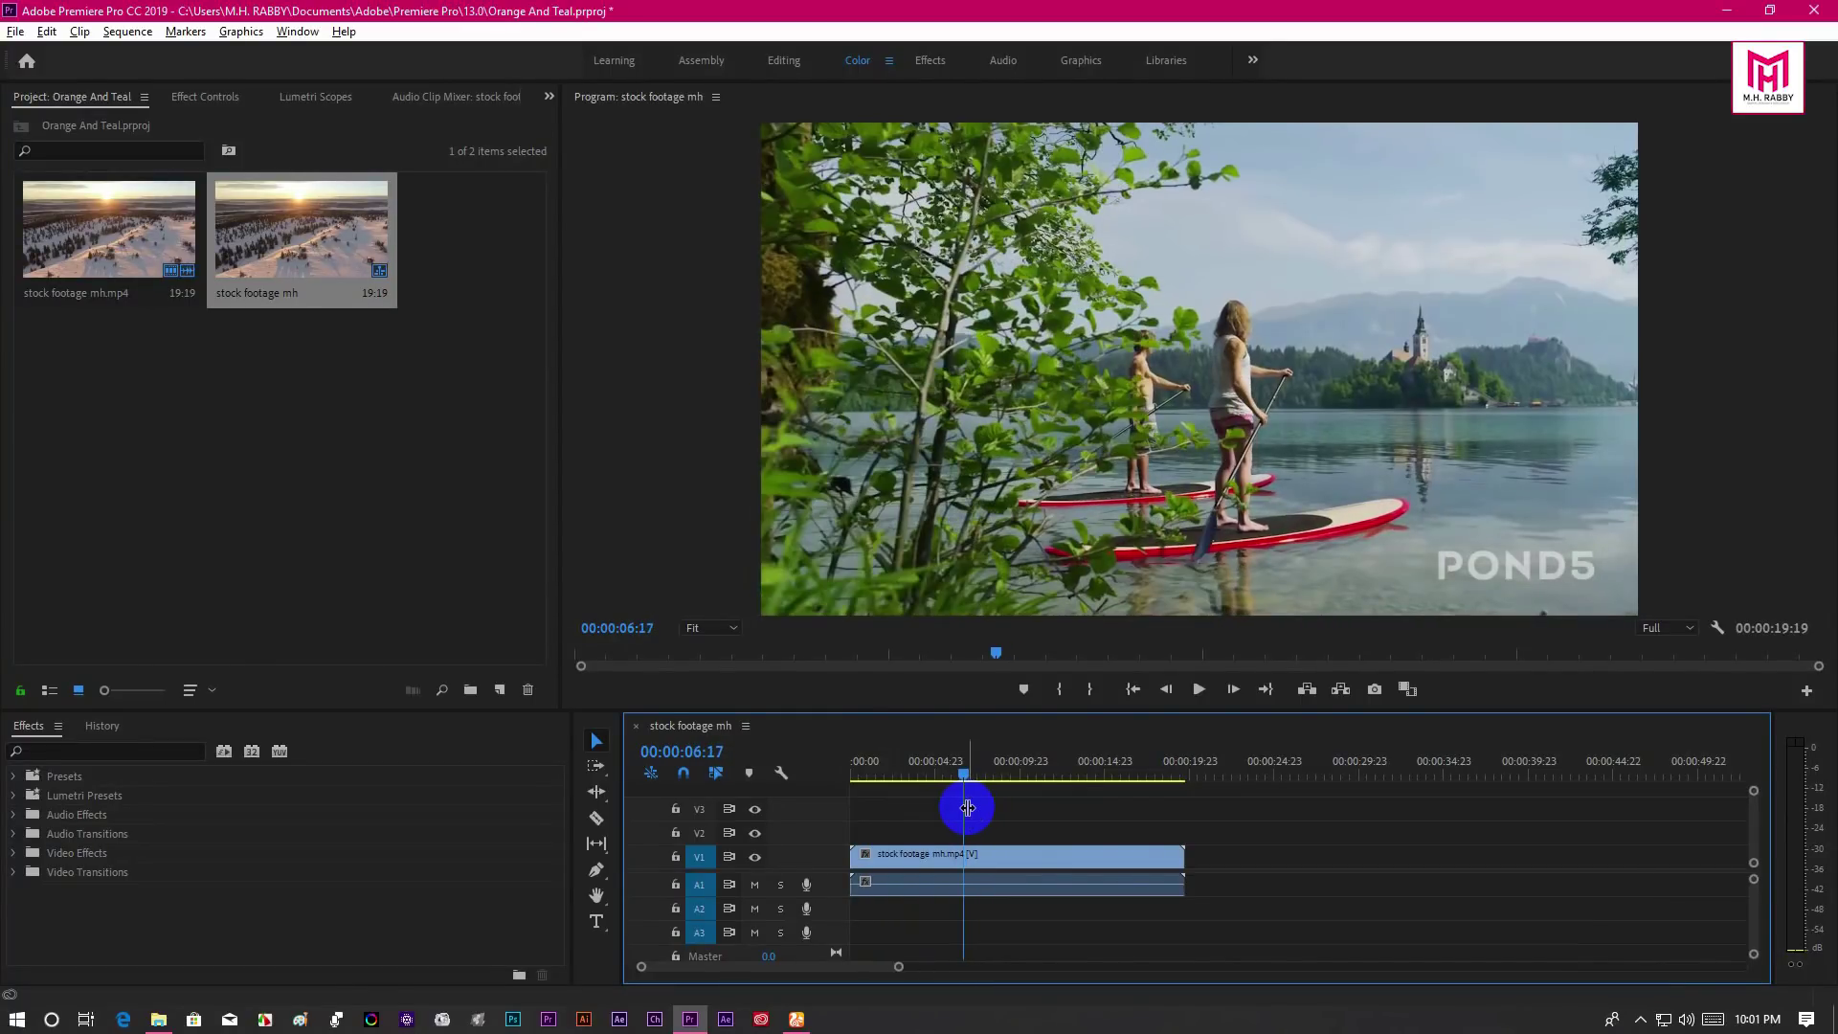
left_click(962, 814)
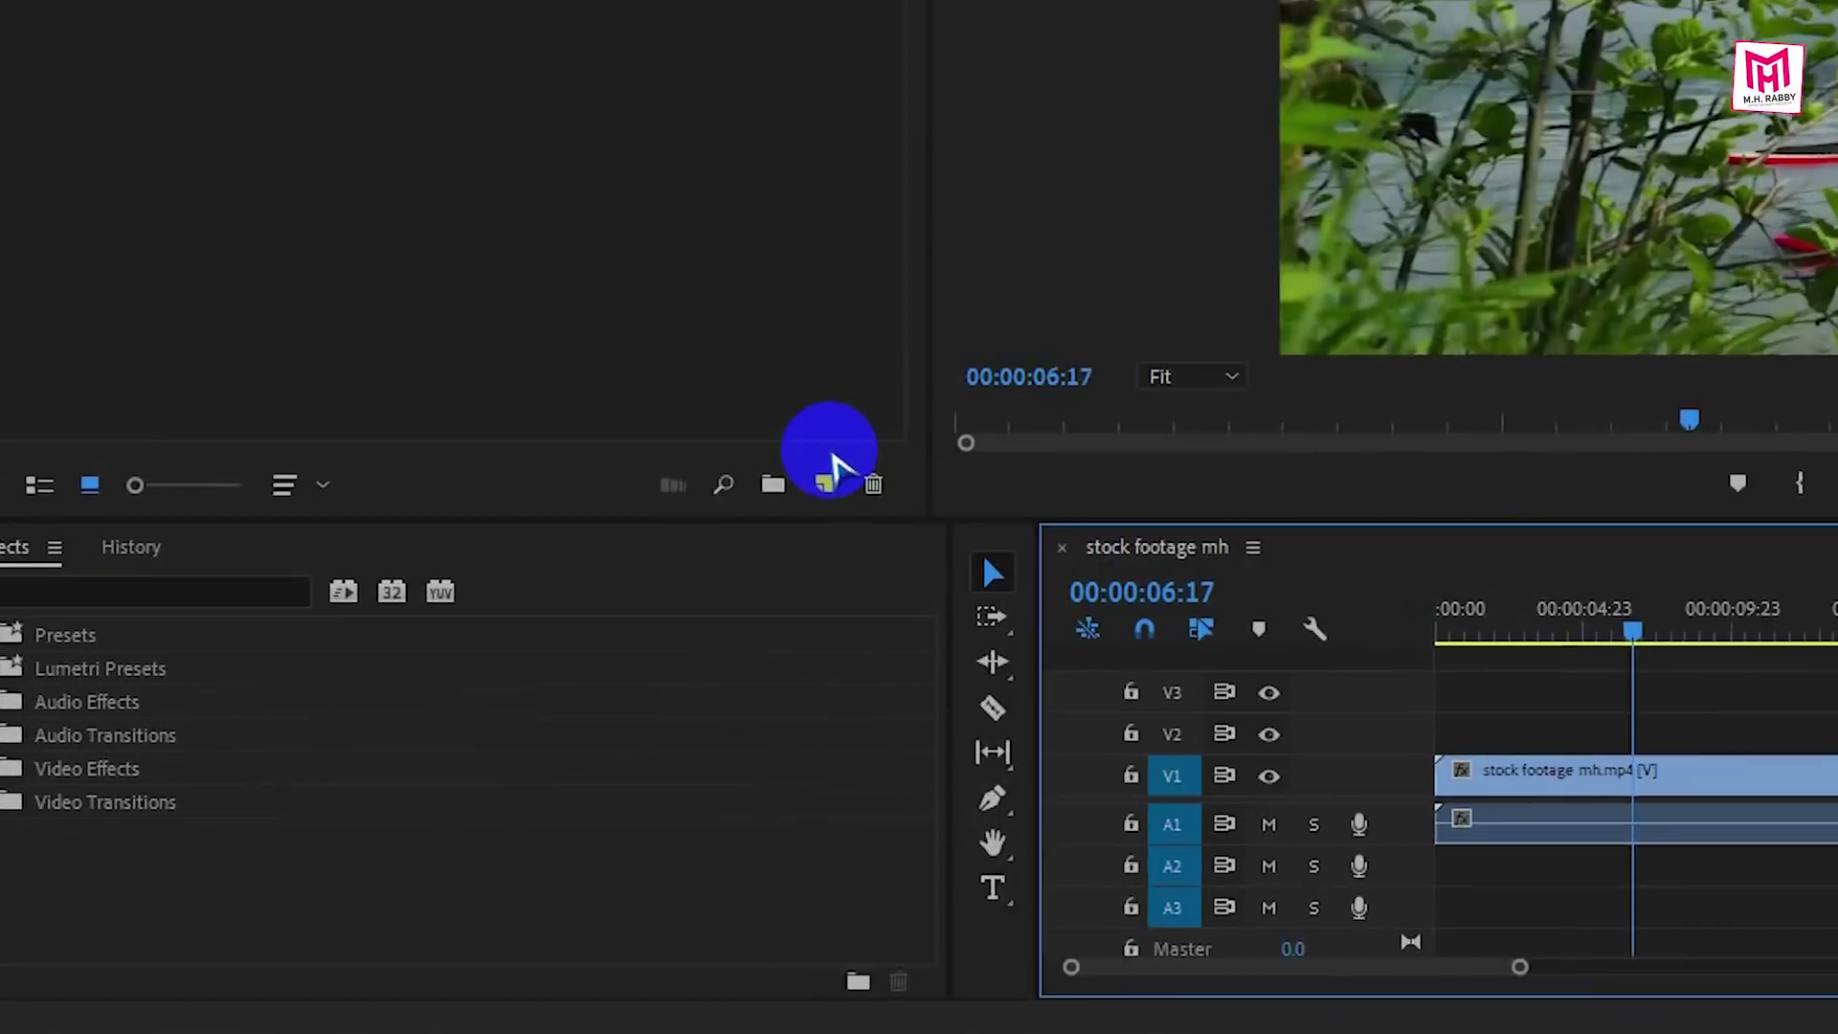
Create a 1920 x 1080, 23.976 fps adjustment layer and lay it on V2 over the full length of the footage.
left_click(922, 419)
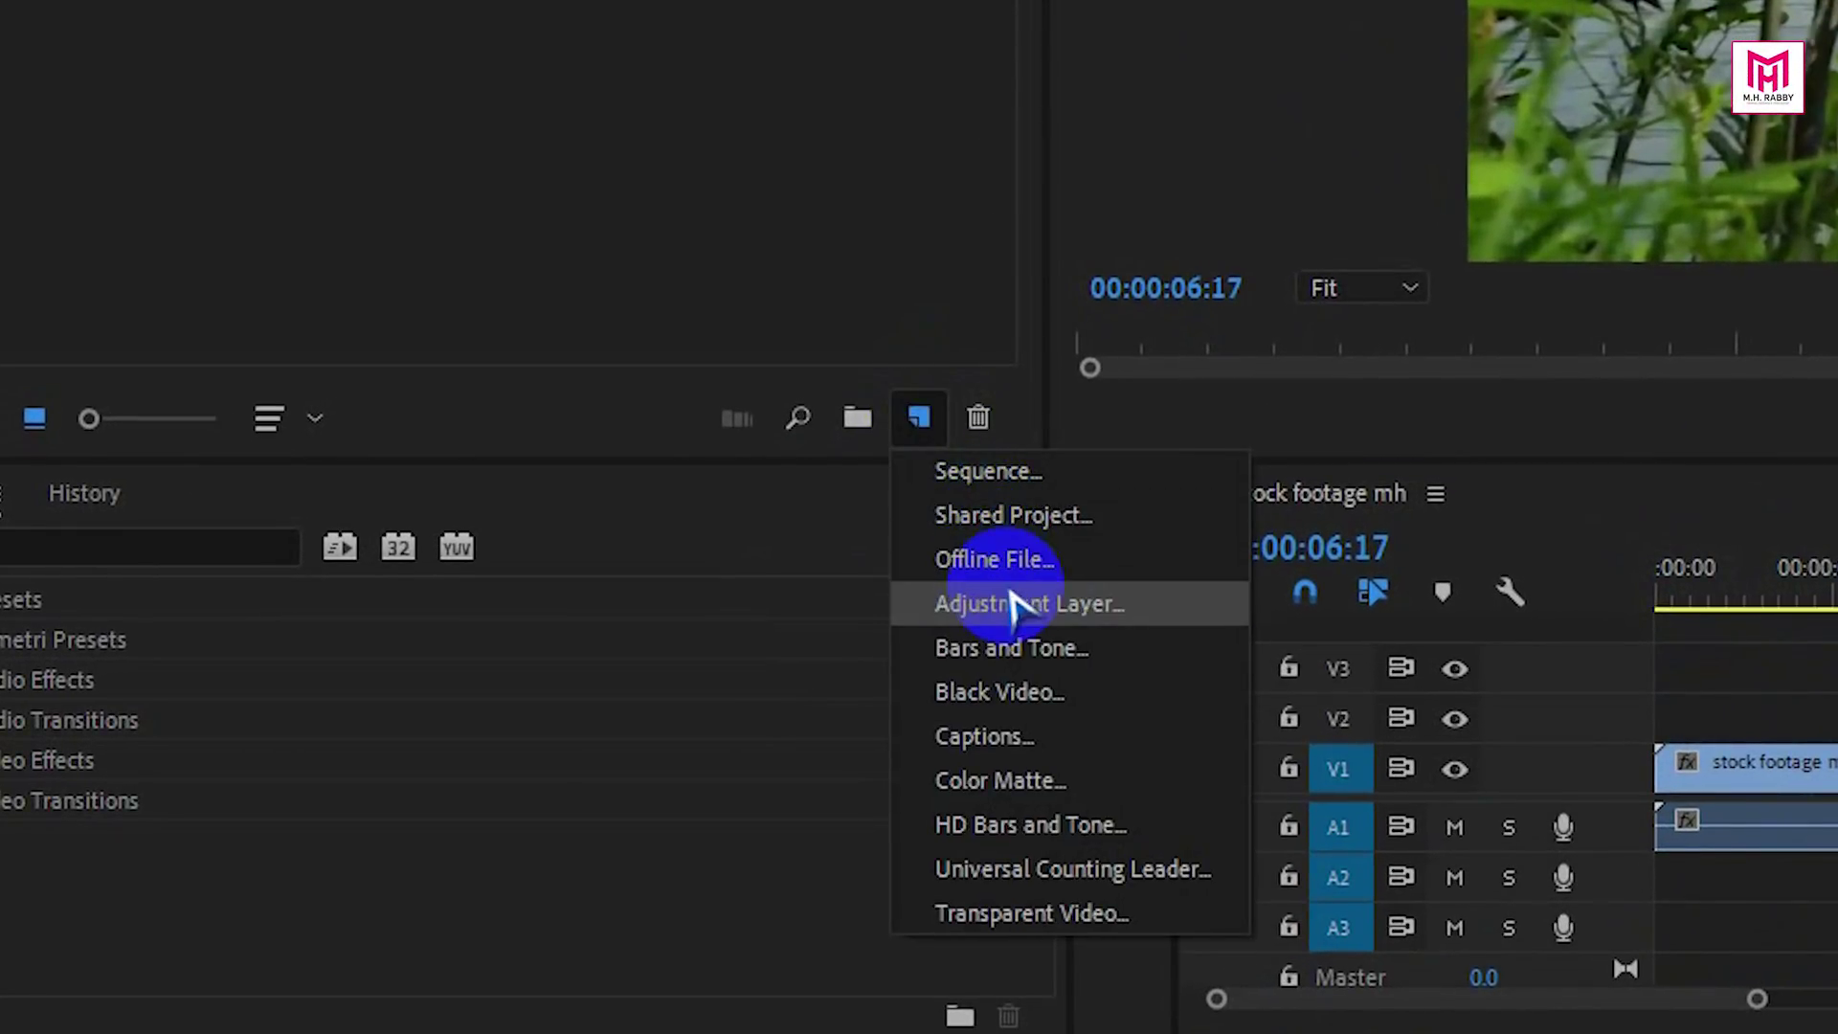
left_click(981, 605)
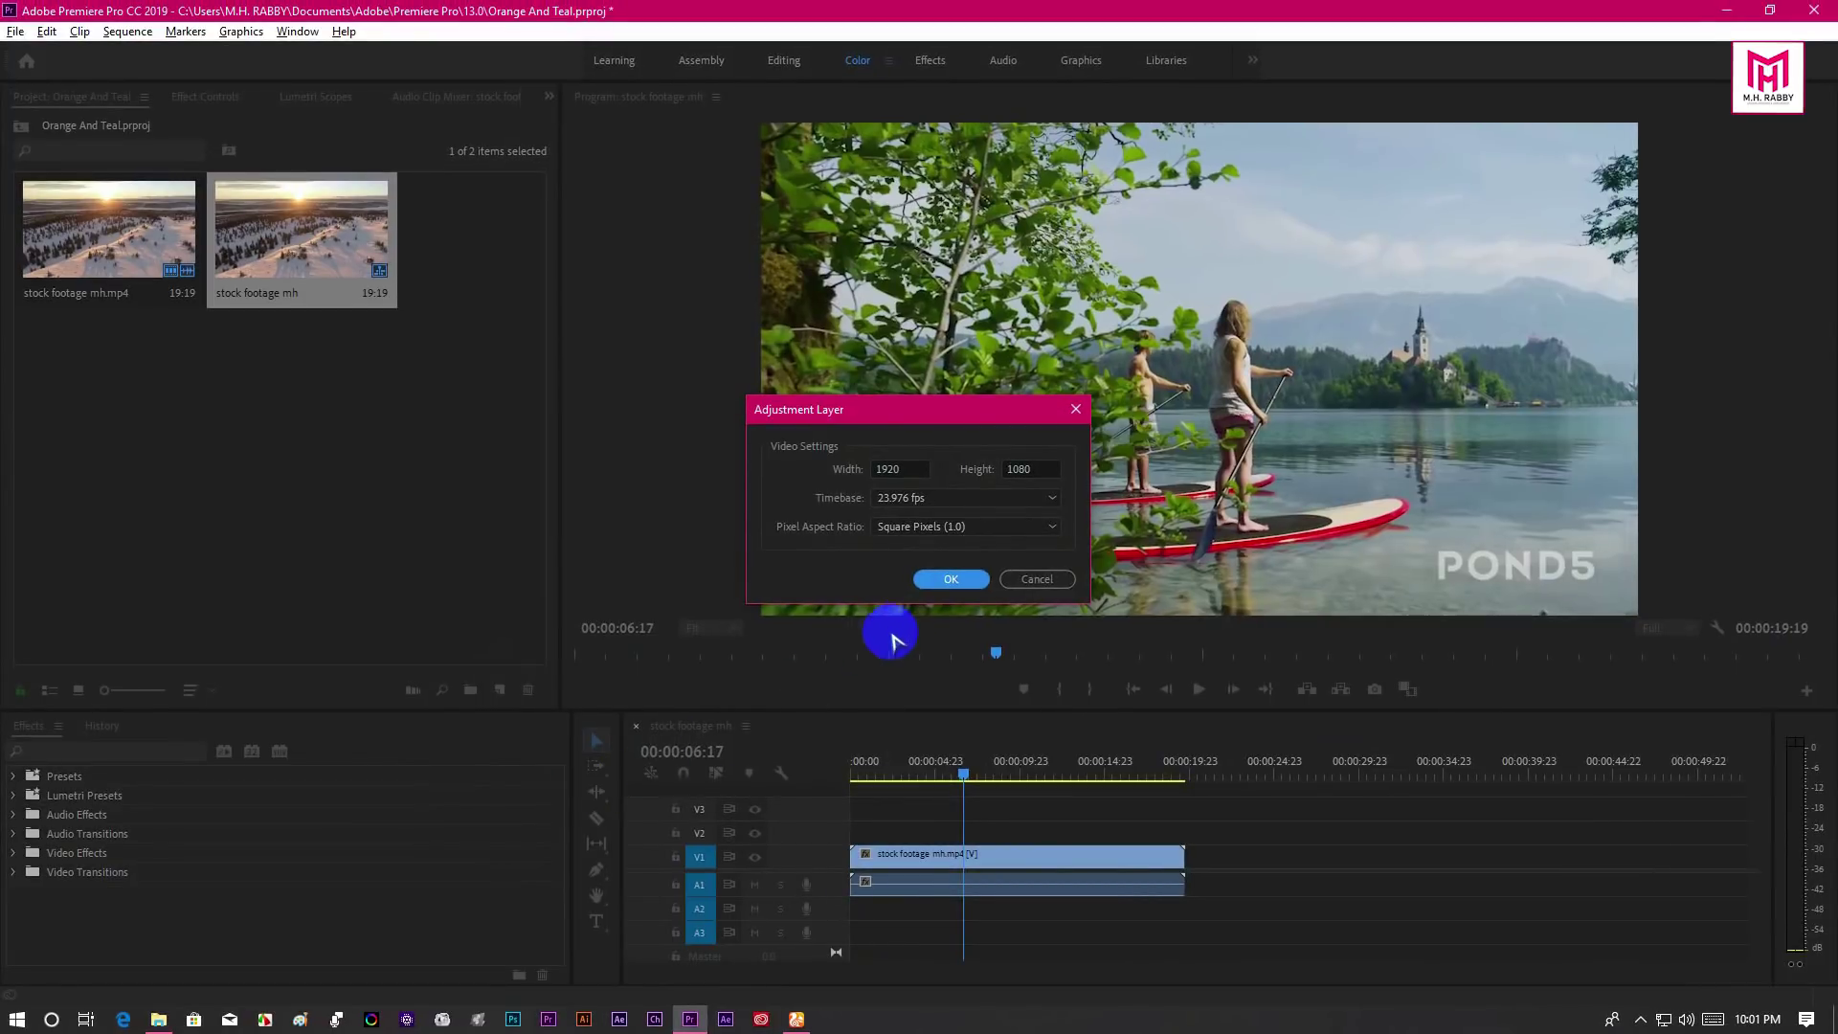
left_click(951, 580)
left_click_drag(951, 673, 1184, 828)
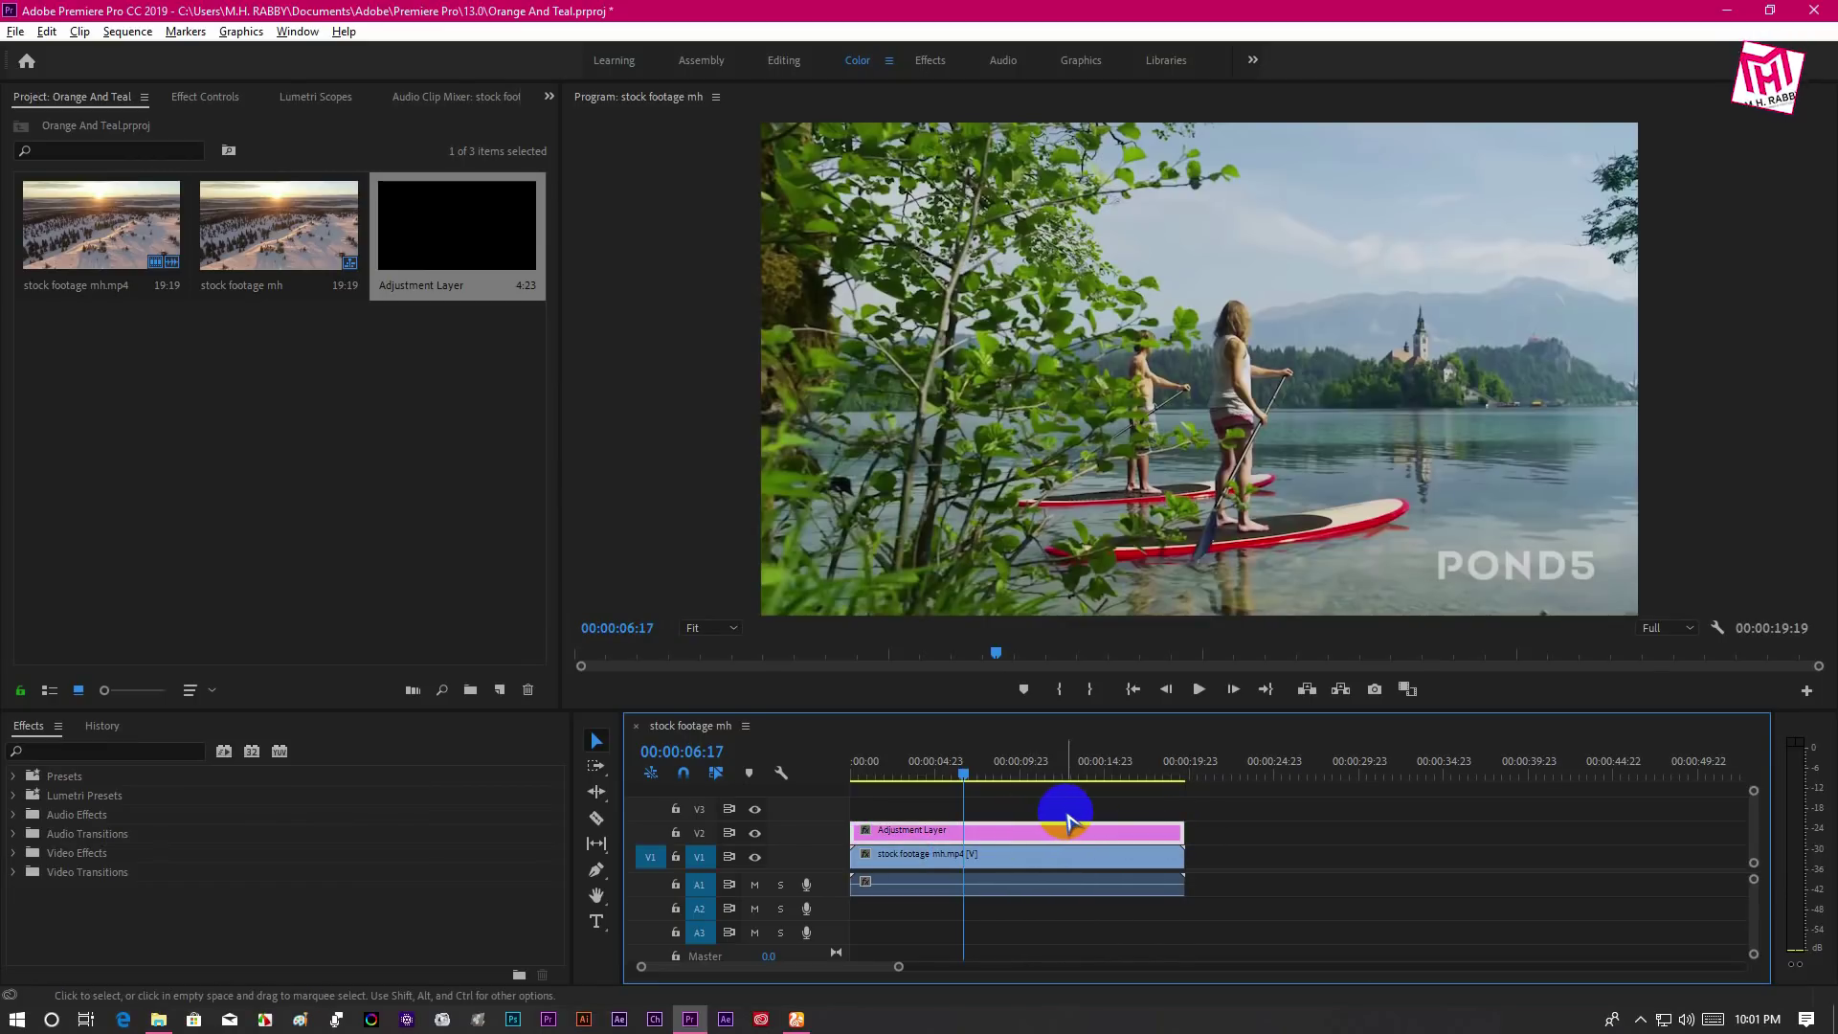
Show the Lumetri Color controls and resize the workspace panels around the preview and timeline.
left_click(297, 32)
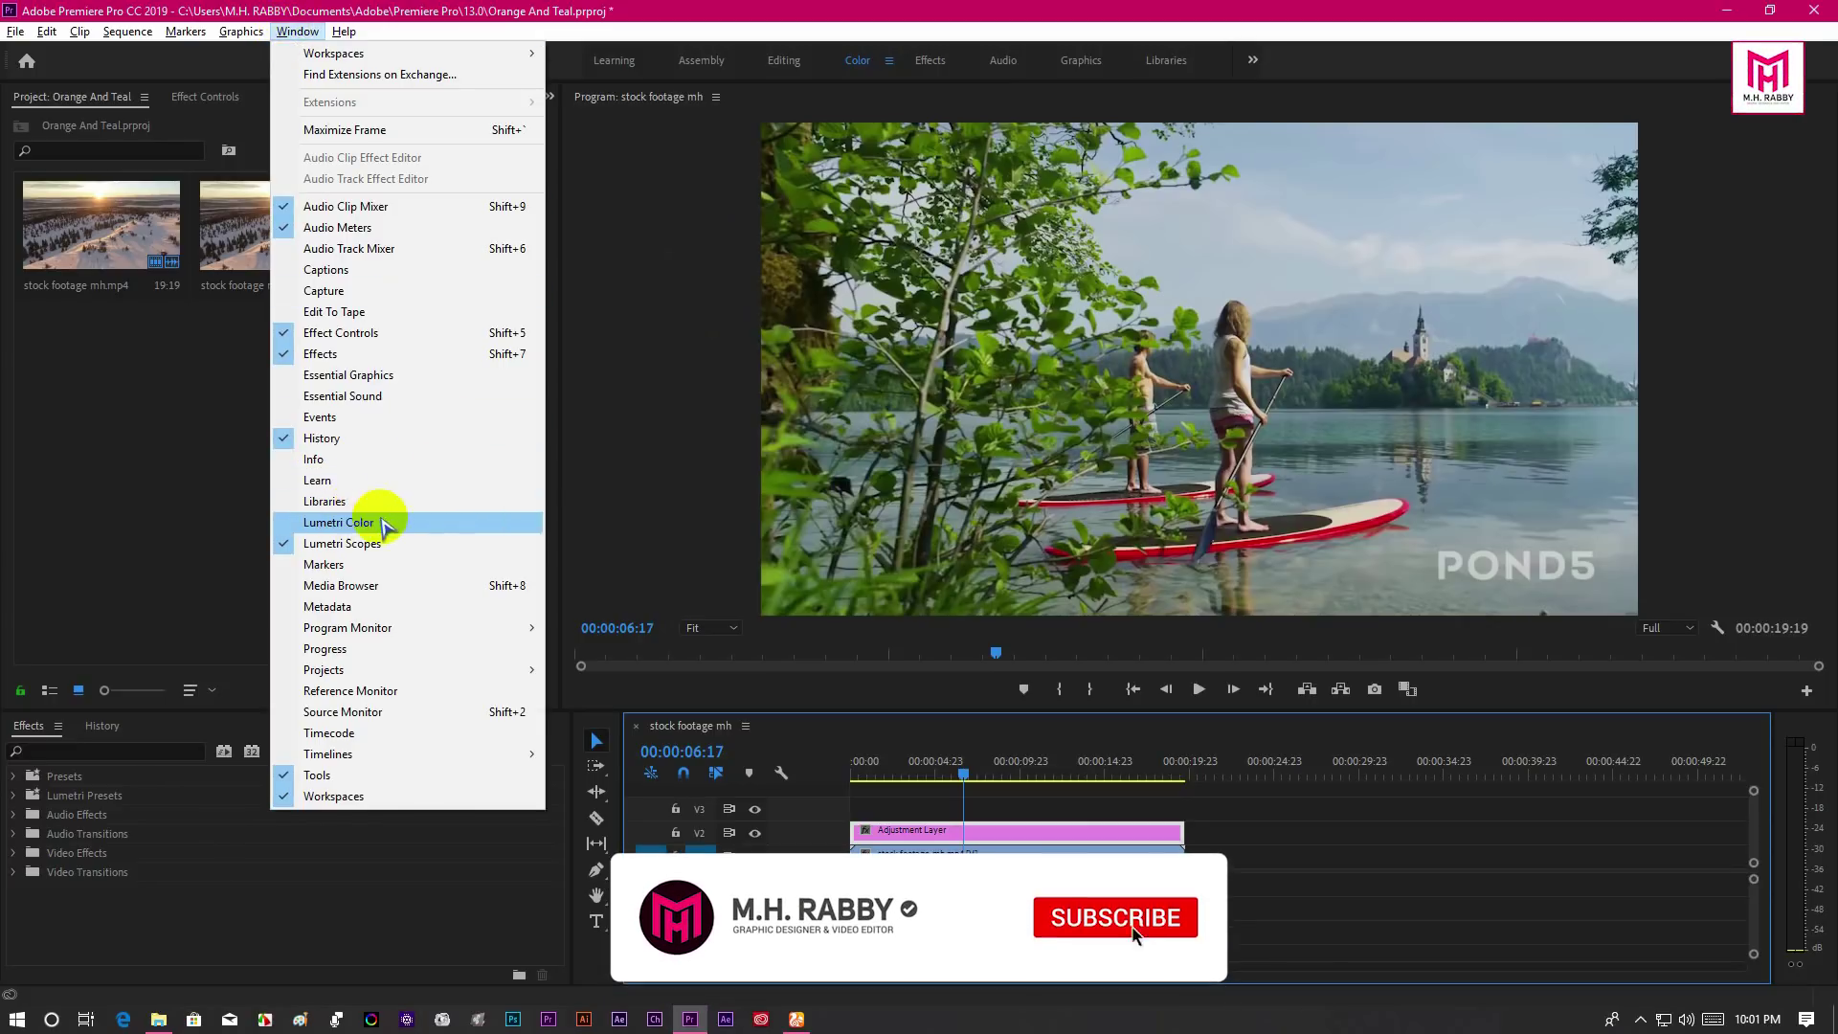
left_click(338, 523)
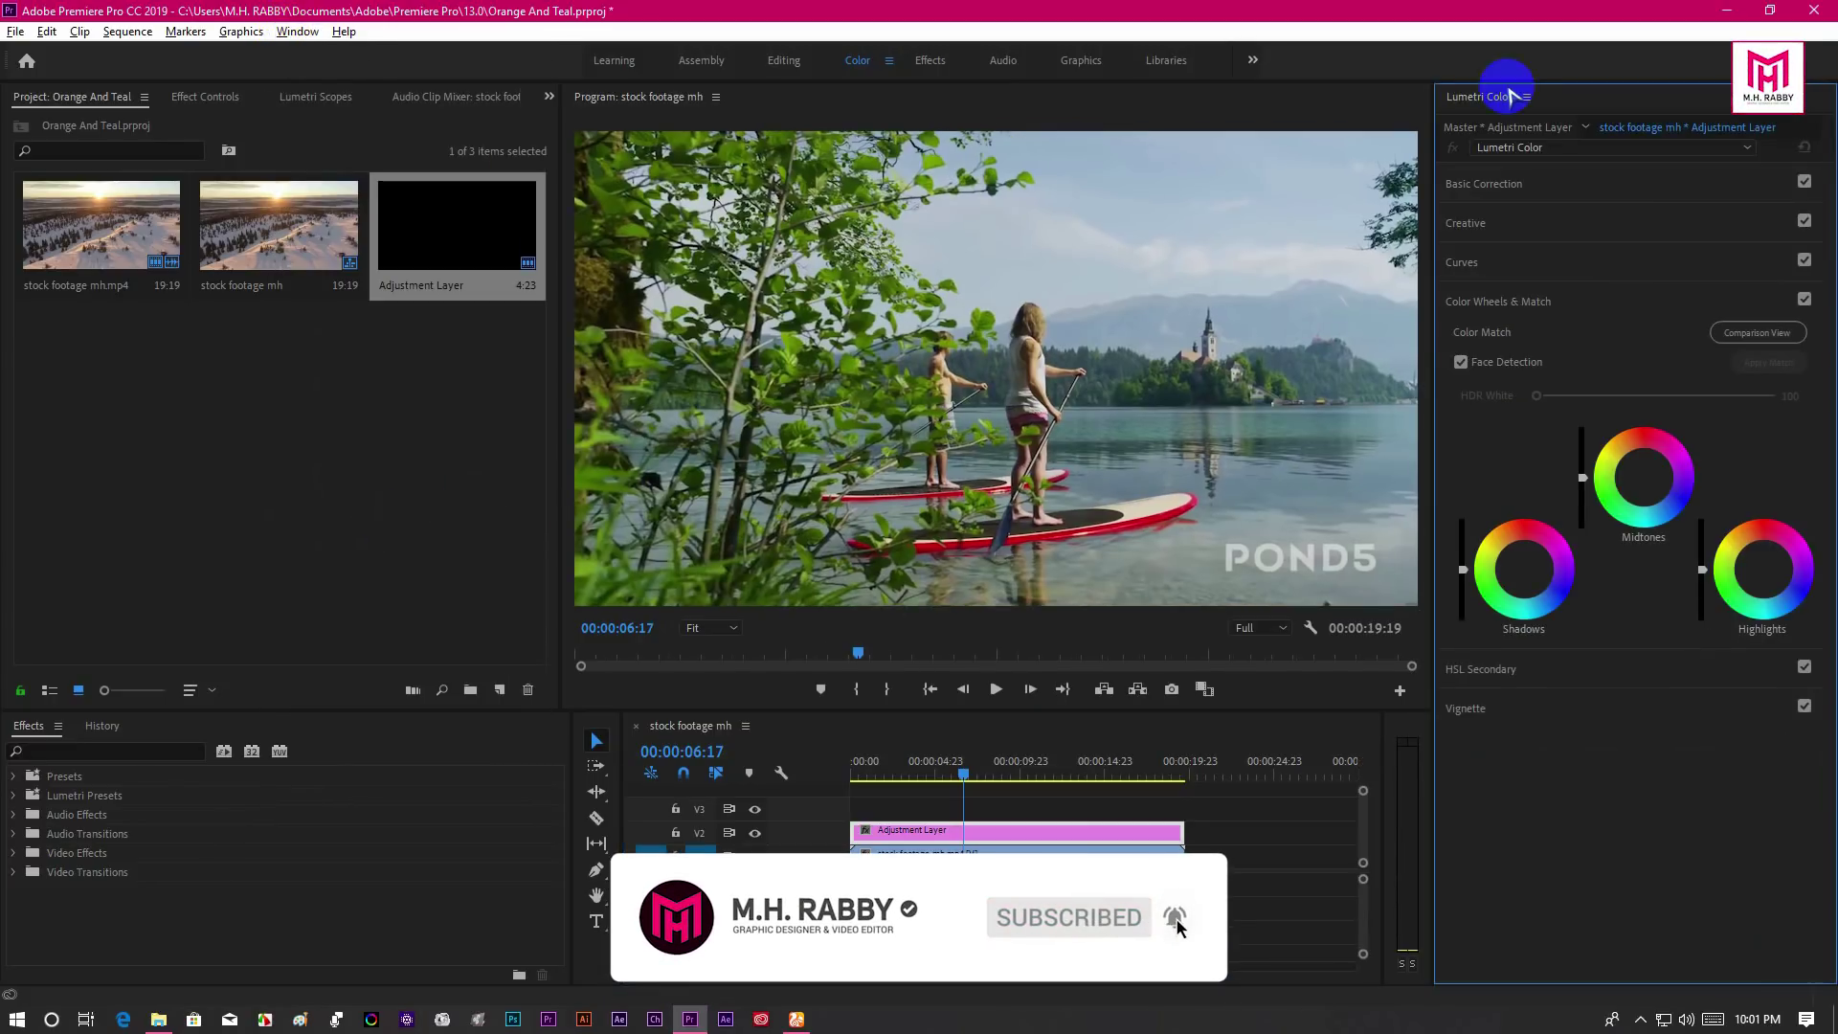
left_click_drag(562, 312, 385, 373)
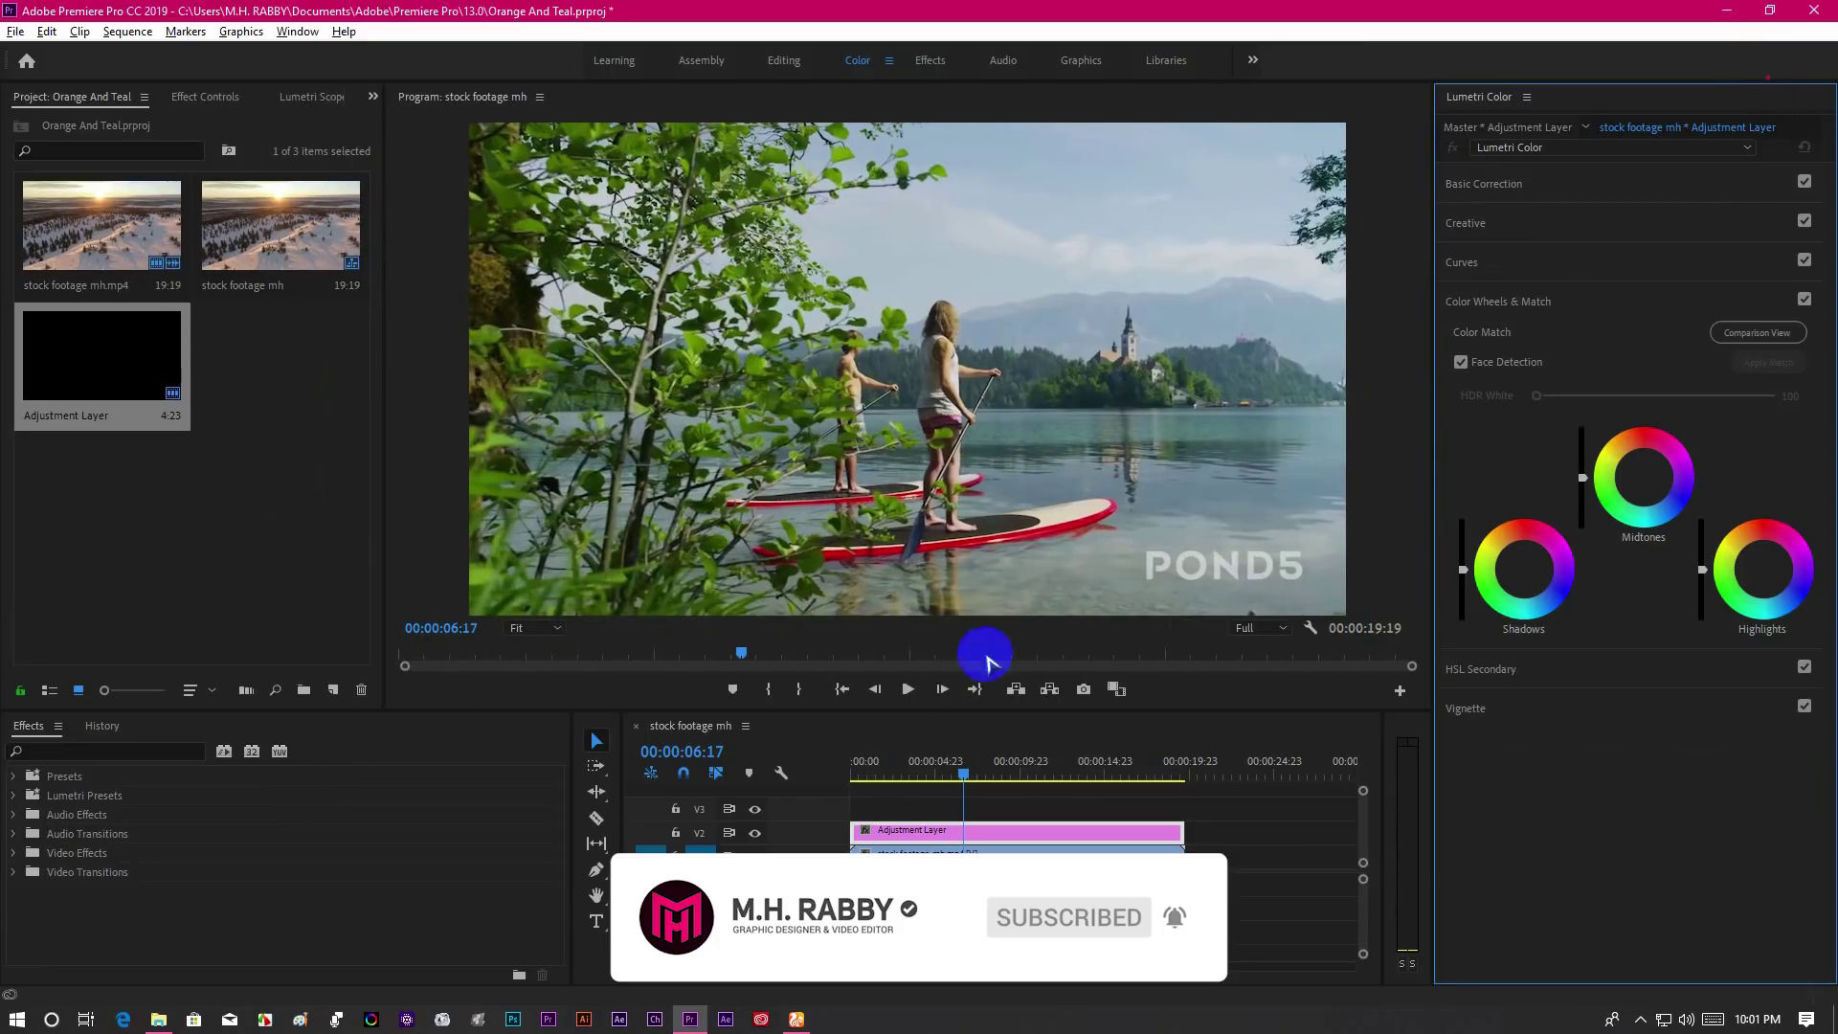
left_click_drag(1433, 753, 1380, 753)
left_click_drag(623, 773, 422, 775)
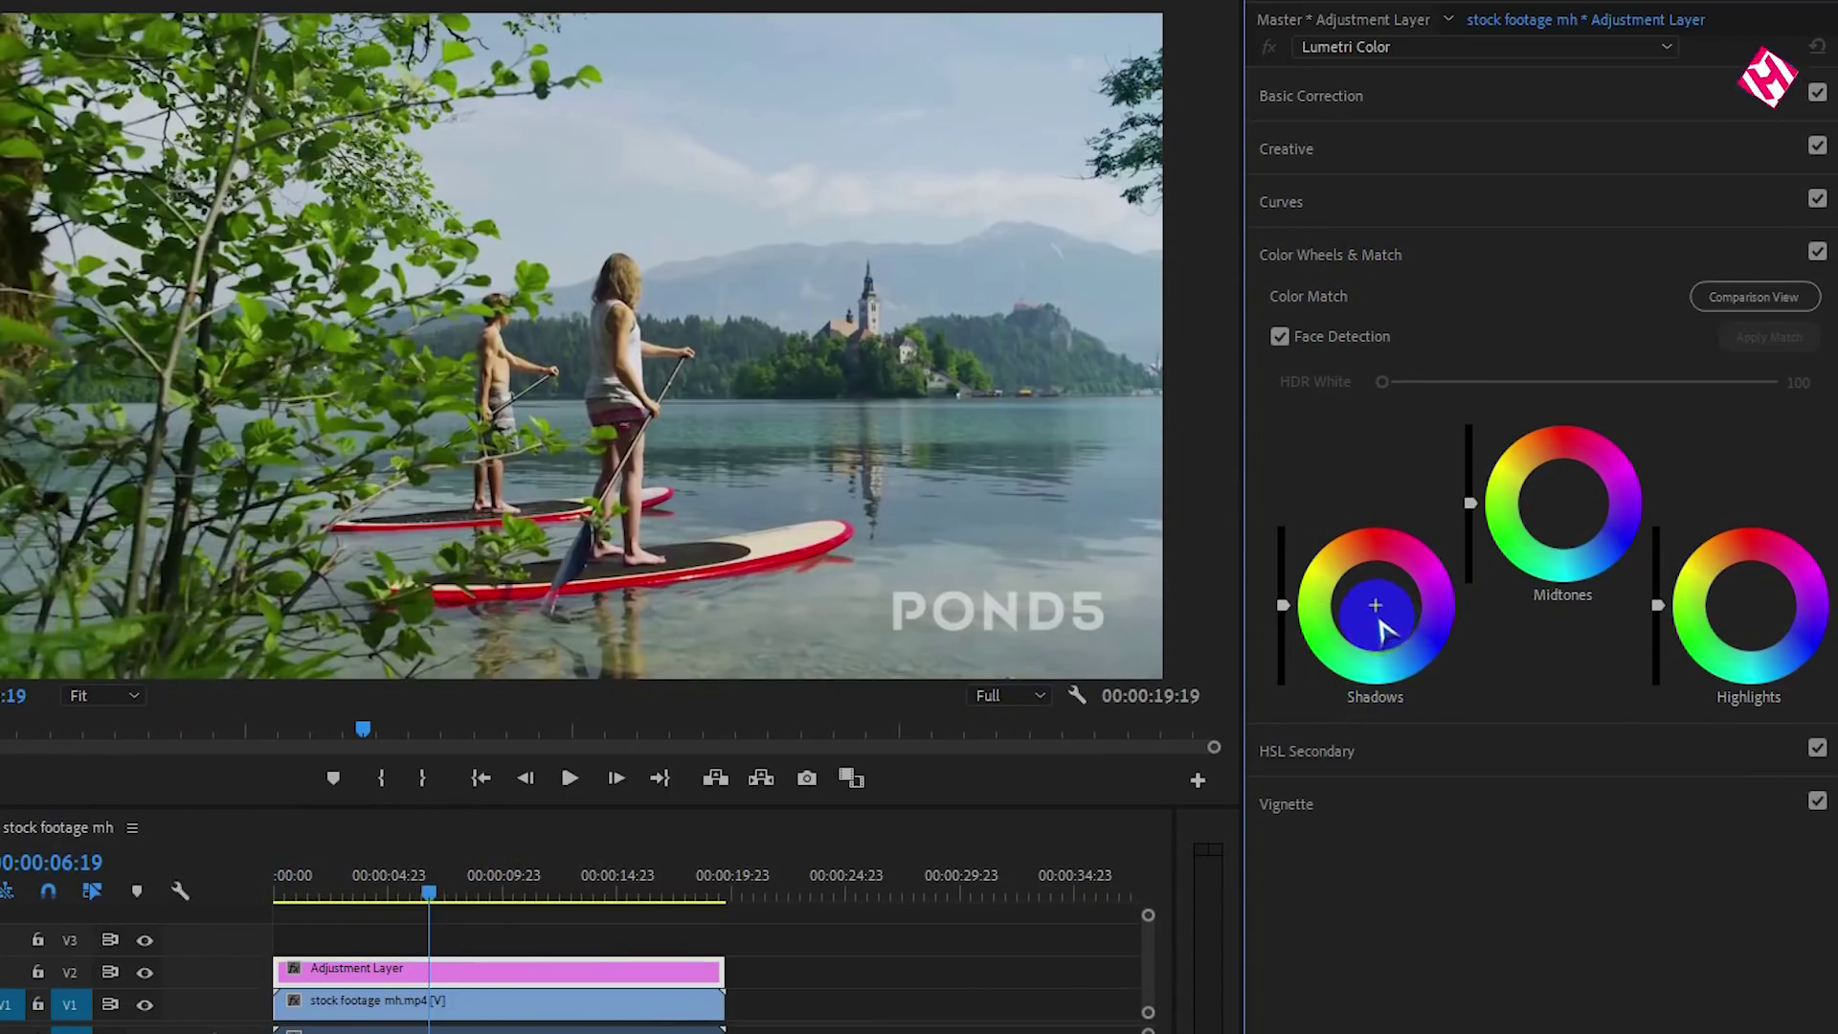
Tint the adjustment layer's shadows toward teal-blue and its highlights toward orange with the Lumetri color wheels.
left_click_drag(1381, 606, 1394, 632)
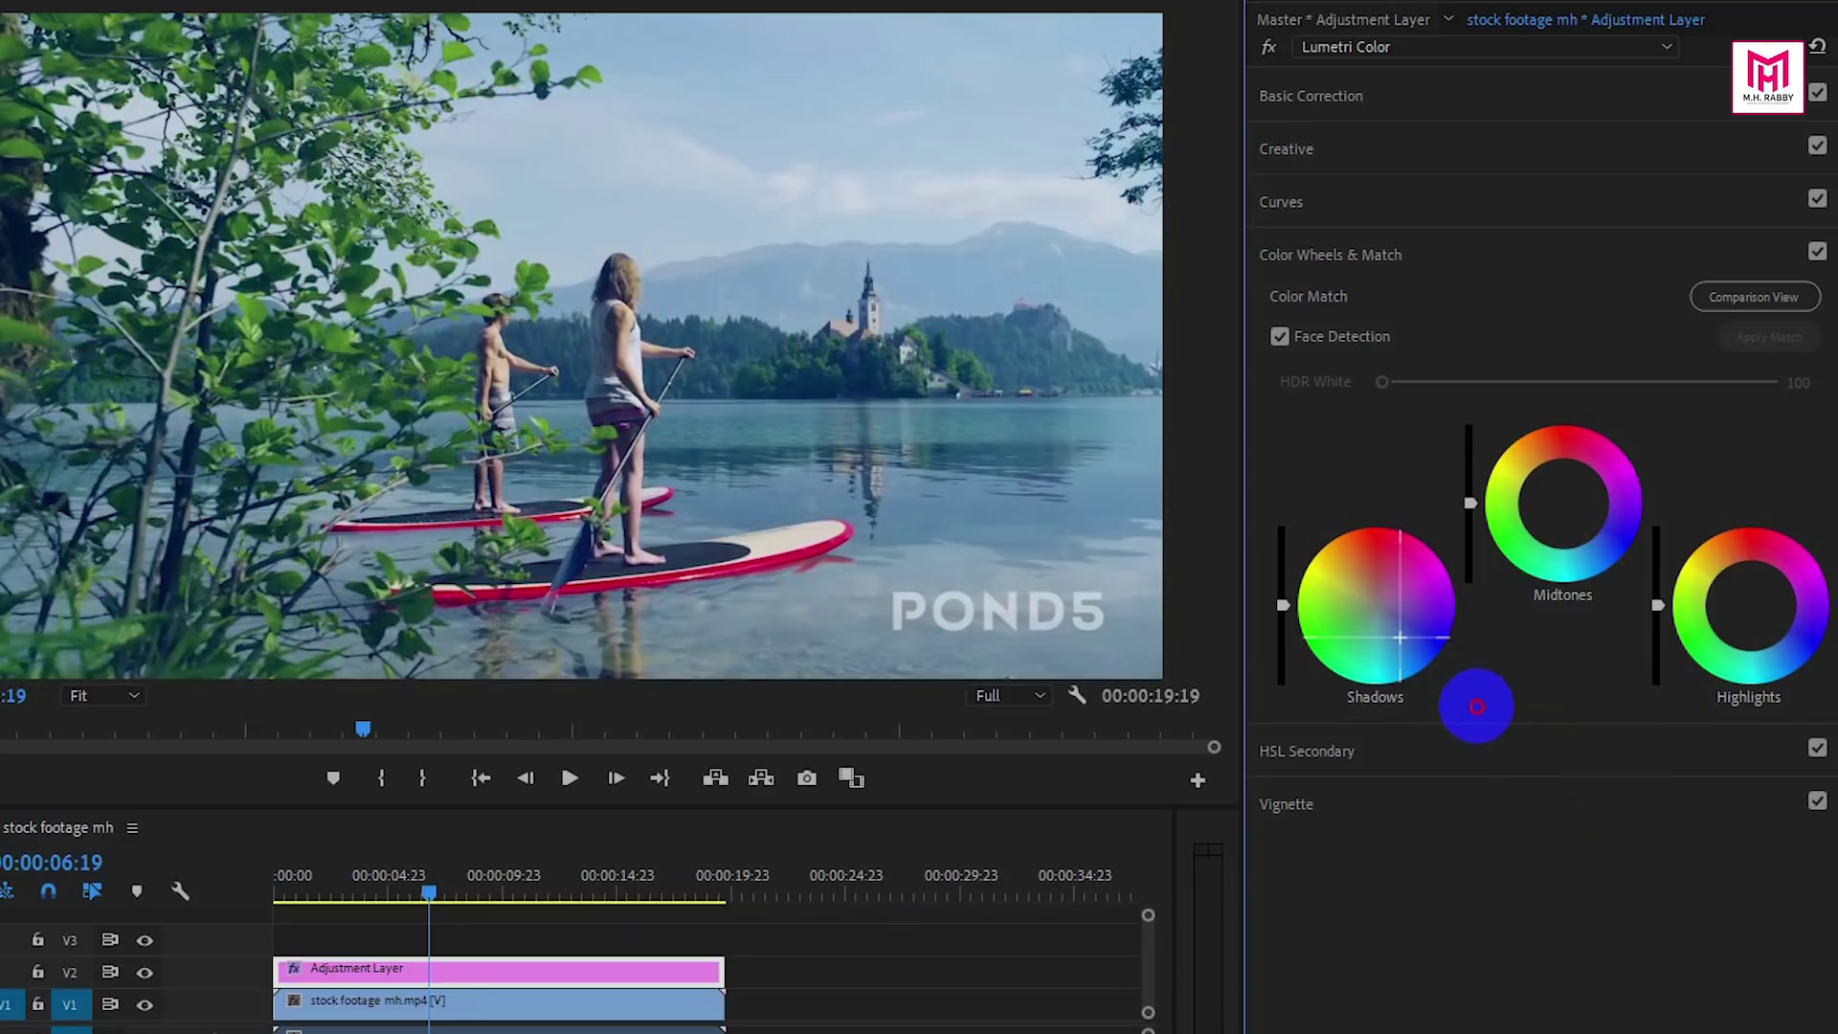
left_click_drag(1476, 707, 1399, 637)
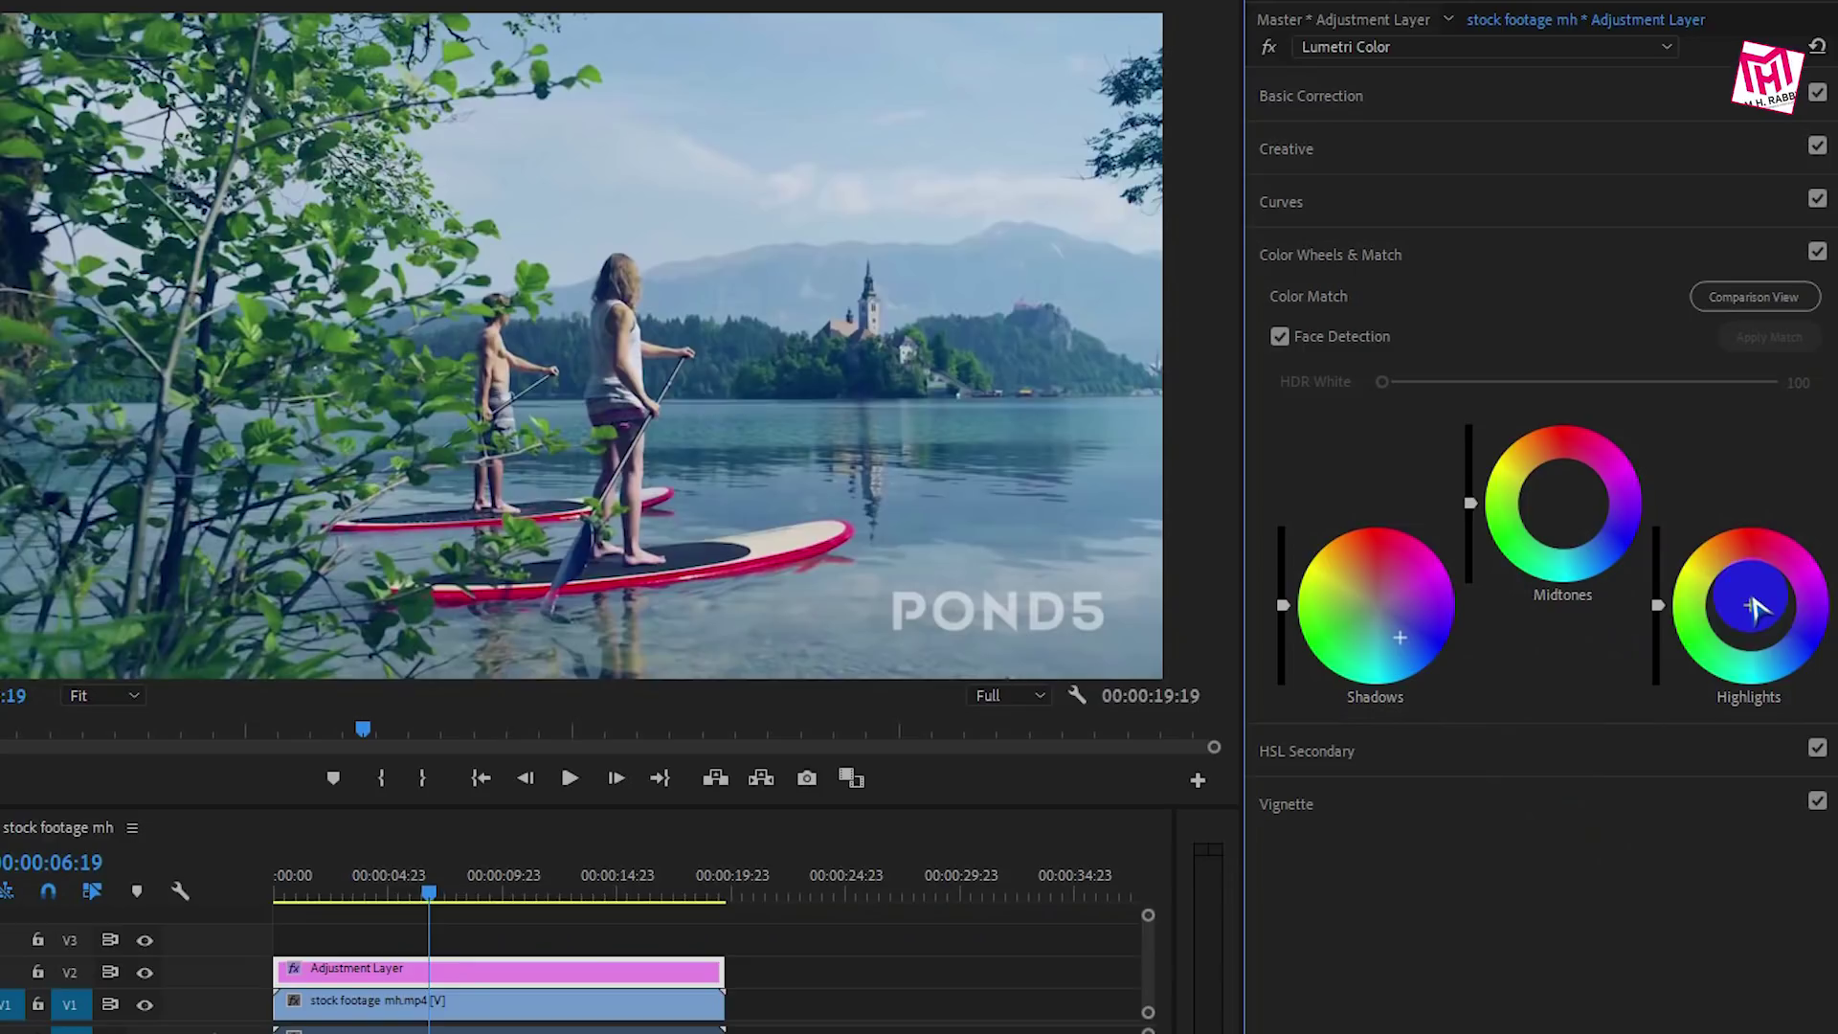
left_click_drag(1752, 609, 1759, 680)
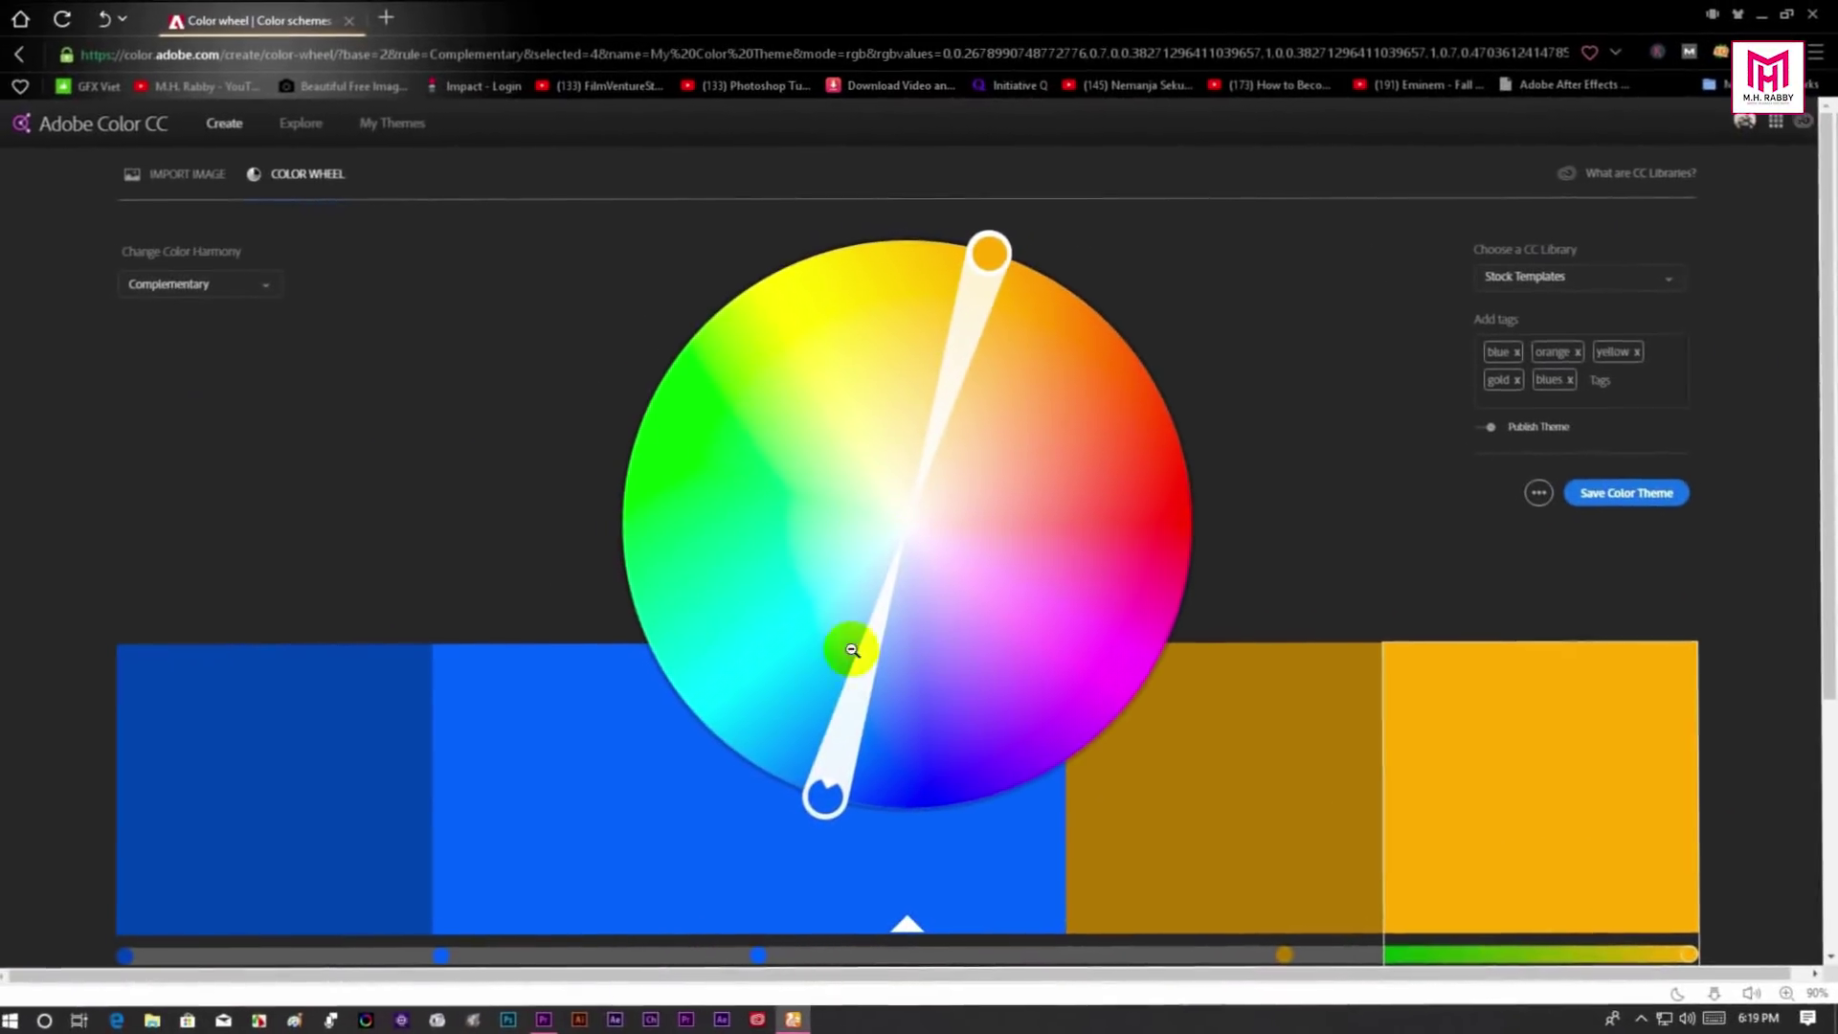
left_click_drag(825, 796, 742, 808)
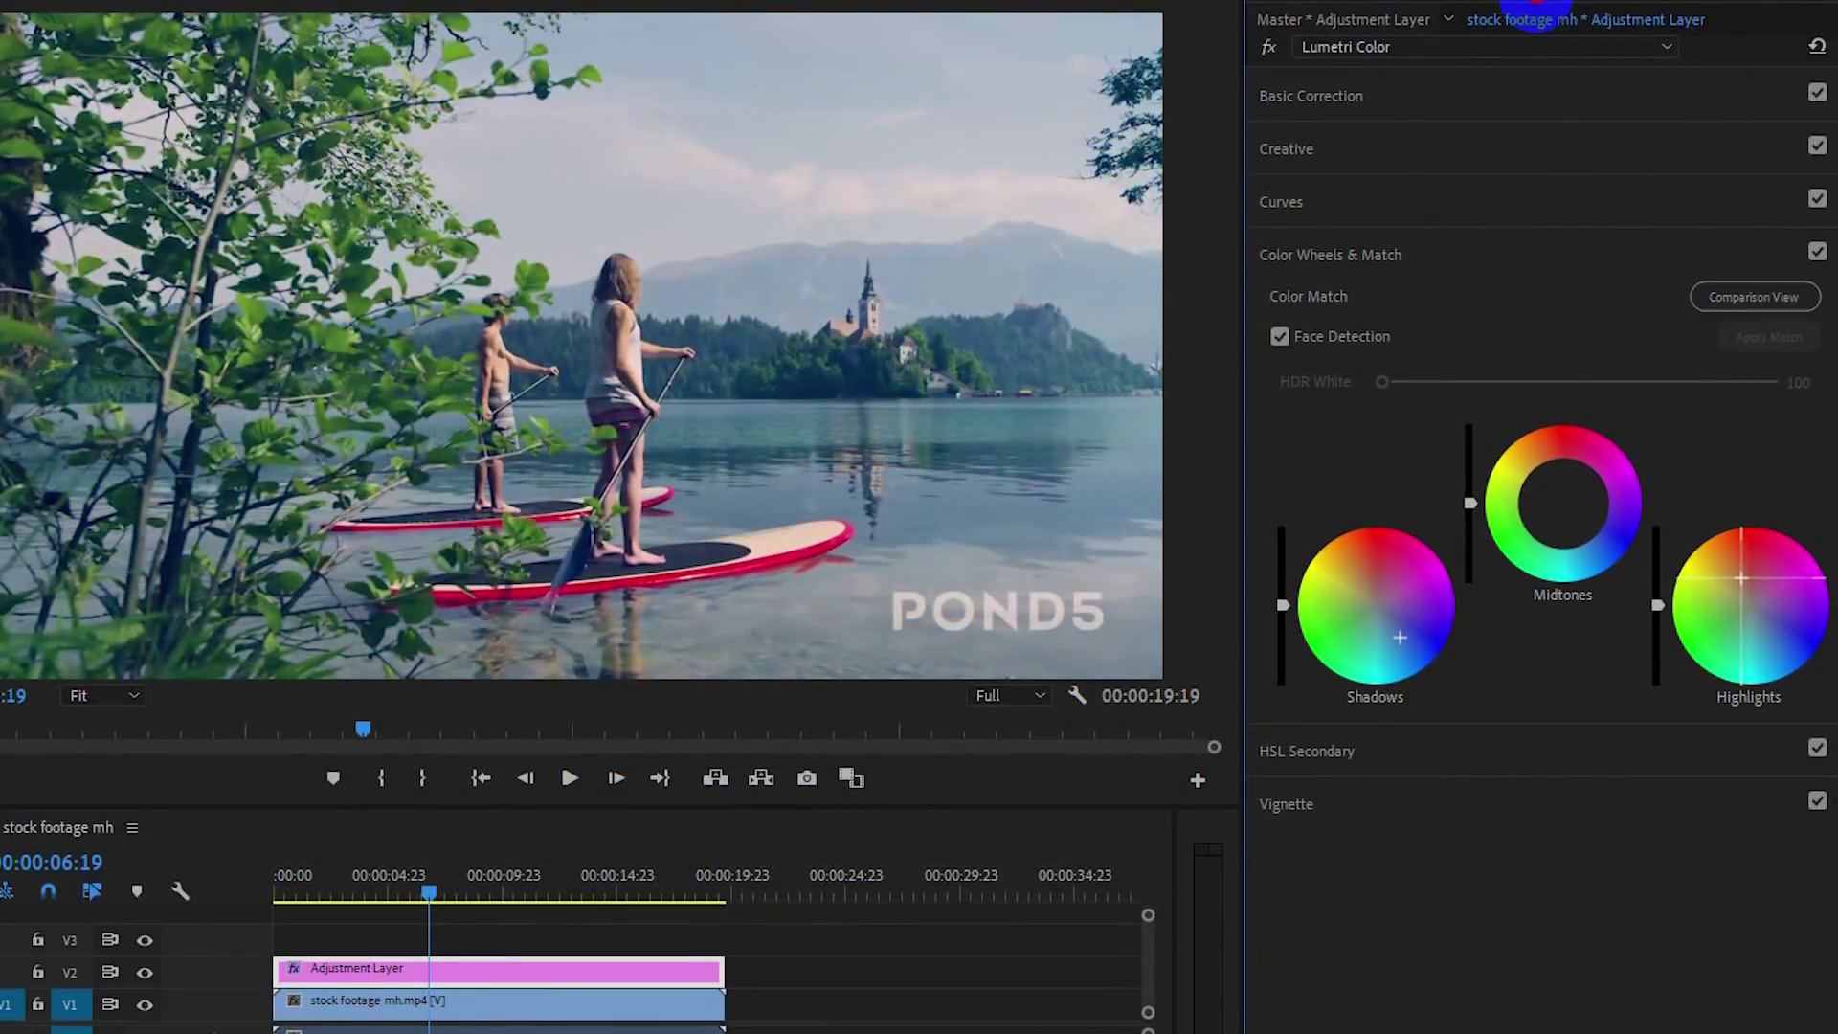
left_click_drag(1532, 5, 1493, 0)
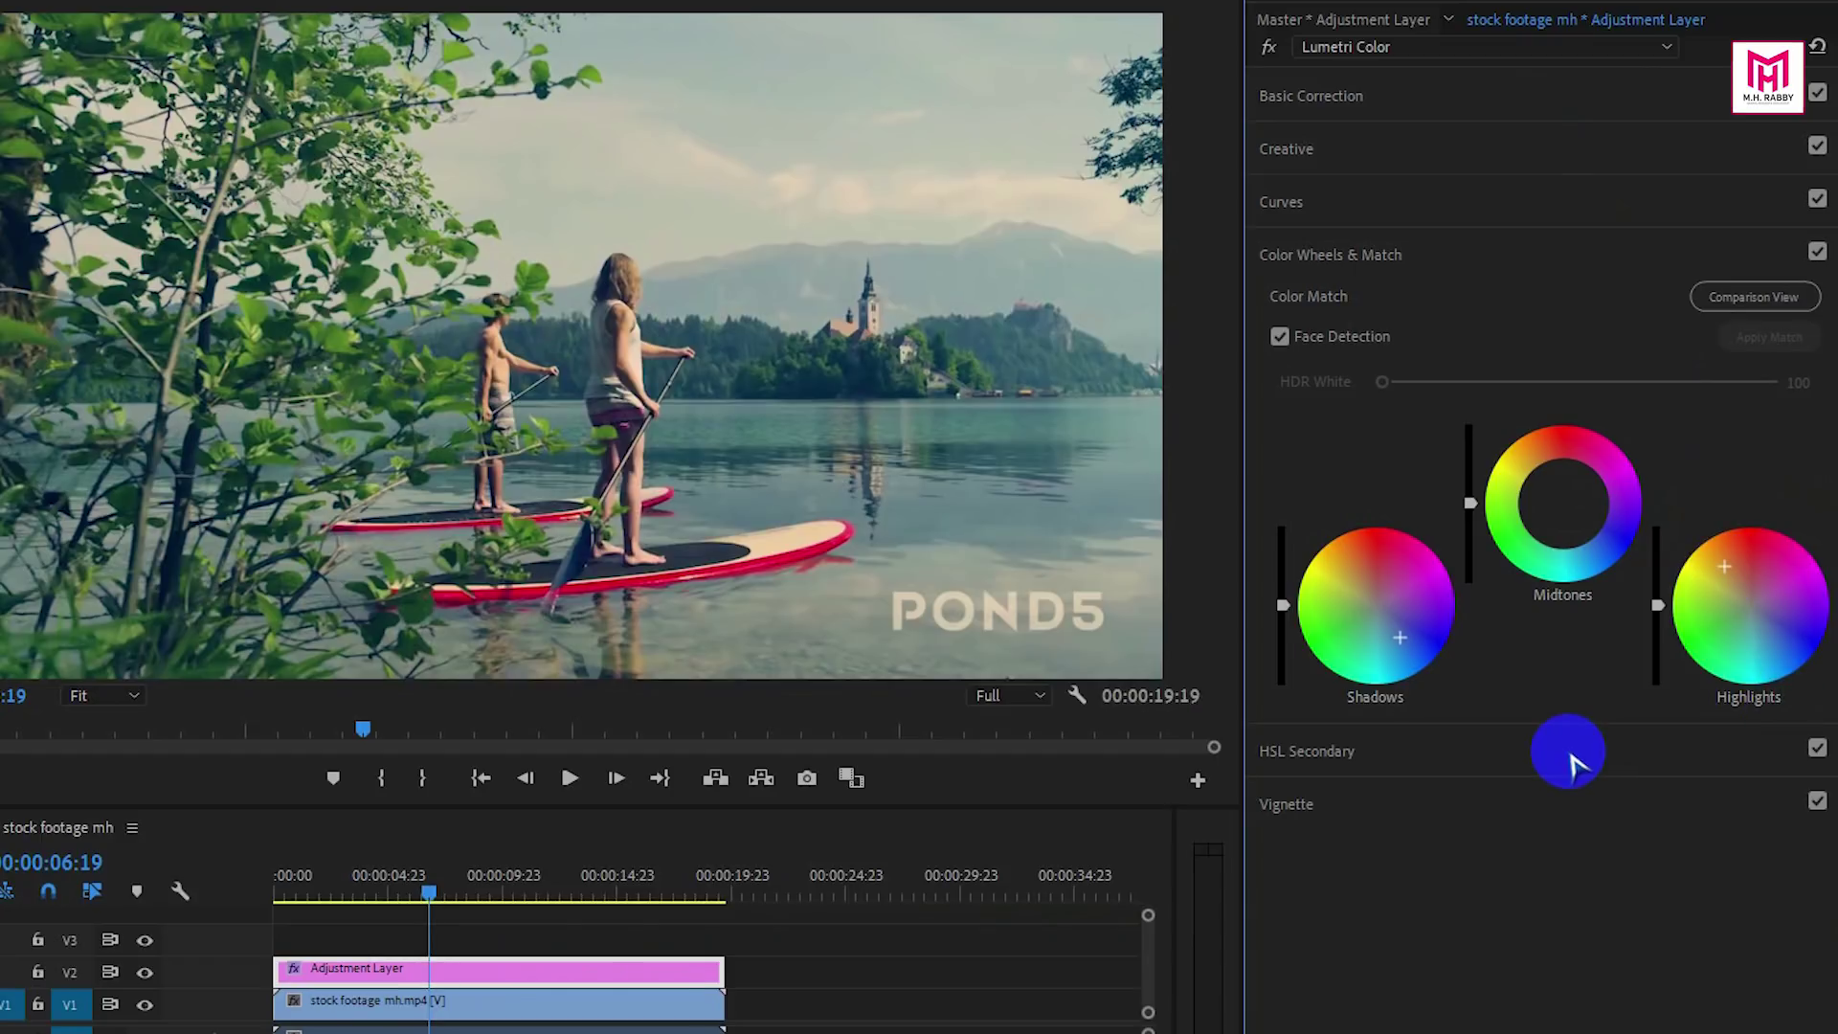
Tint the adjustment layer's midtones slightly toward orange and compare the frame with and without the grade.
left_click_drag(1565, 500, 1477, 114)
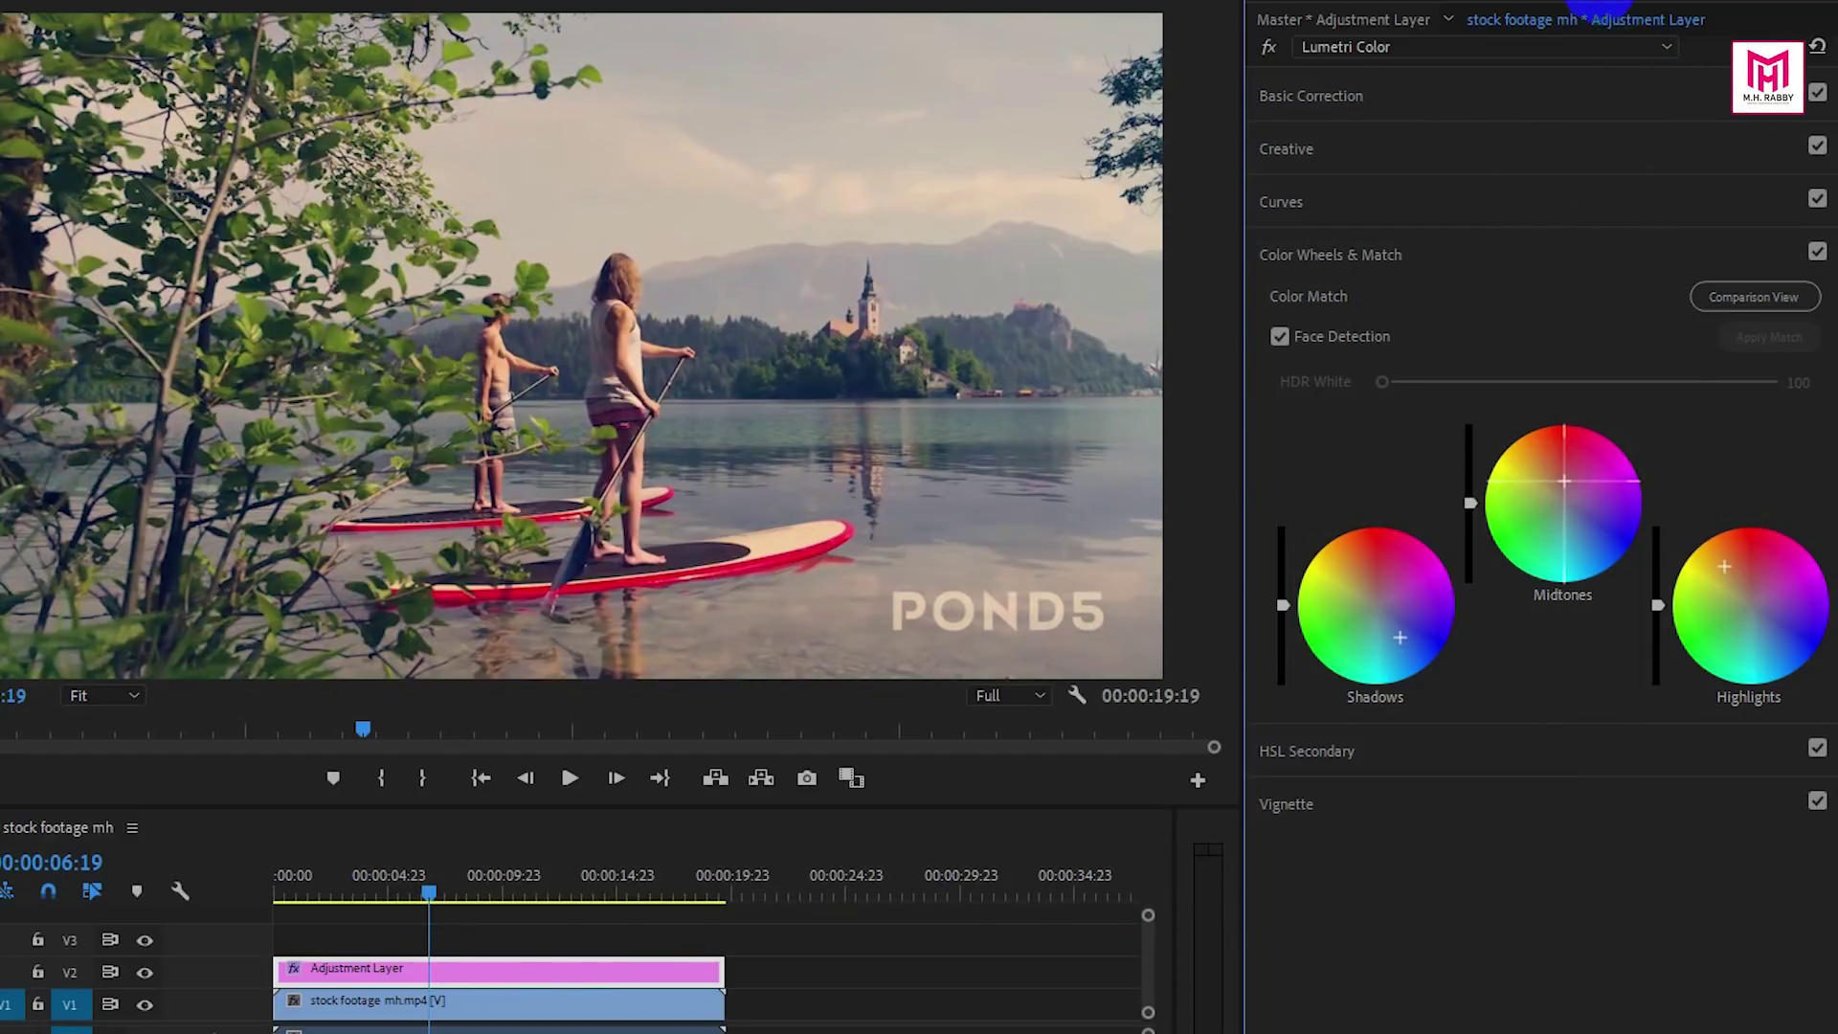
left_click_drag(1555, 500, 1522, 233)
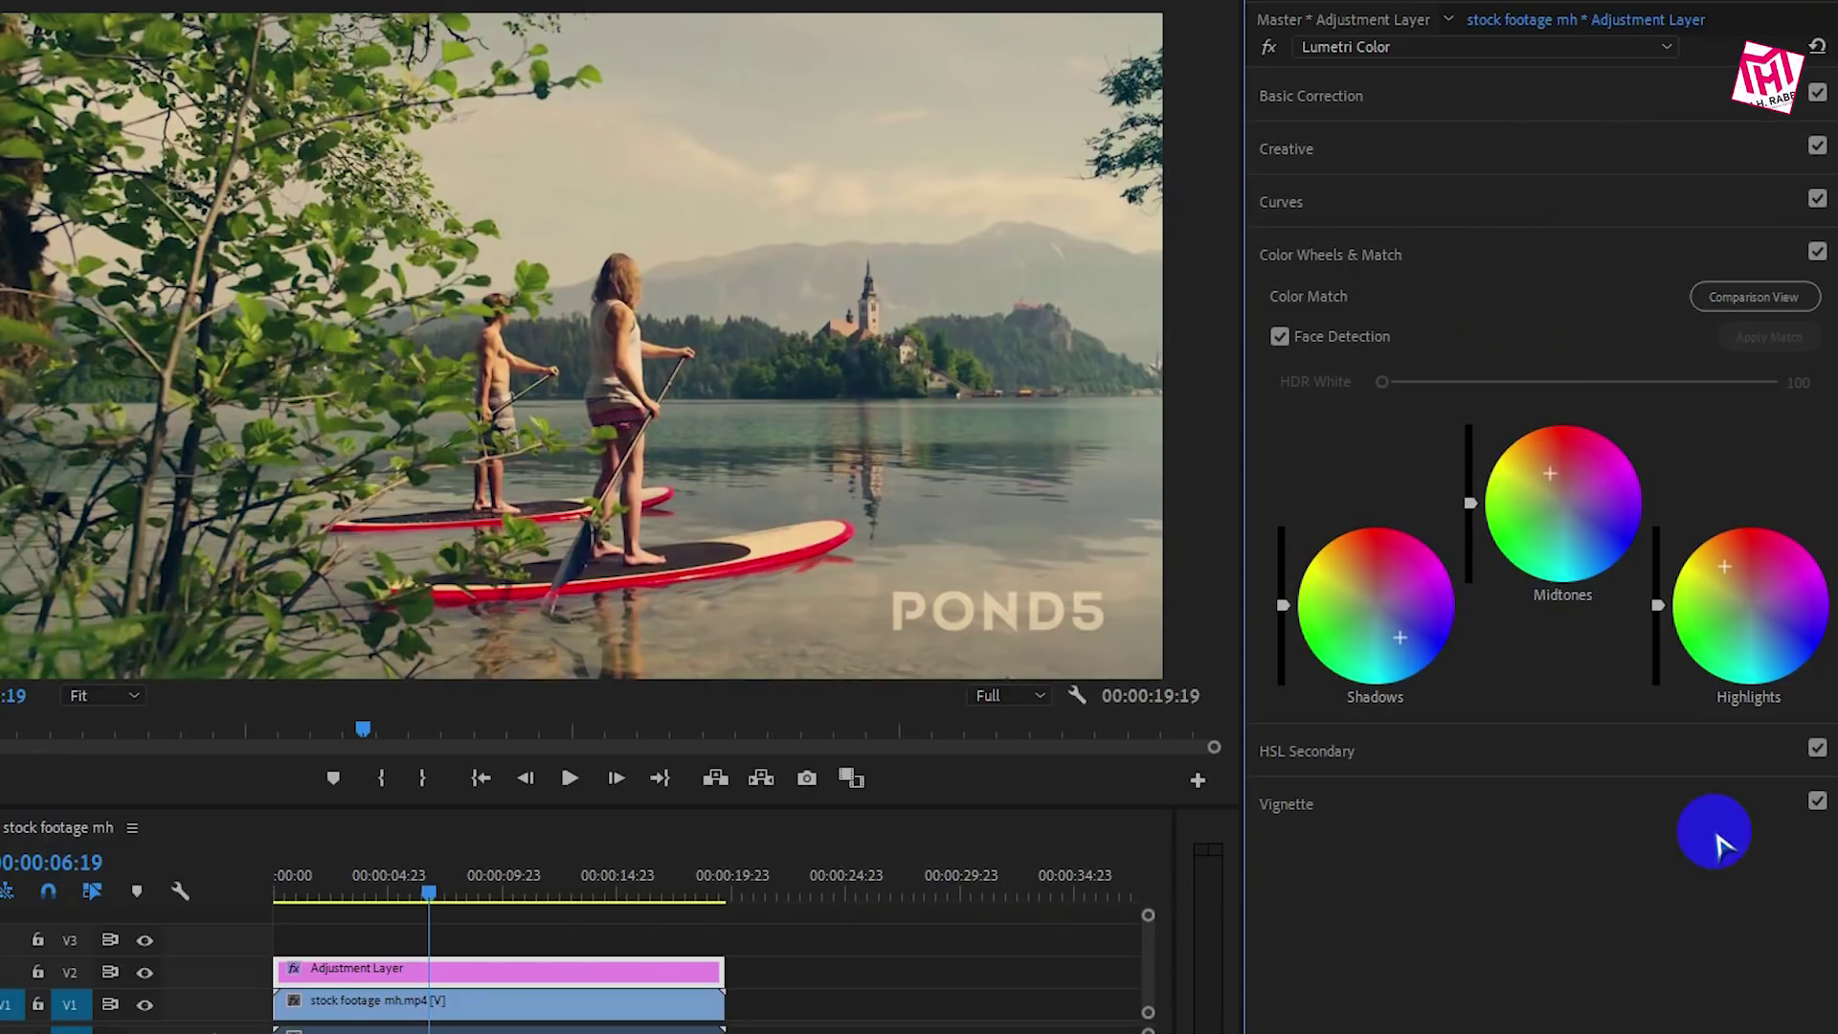
left_click_drag(1550, 474, 1608, 629)
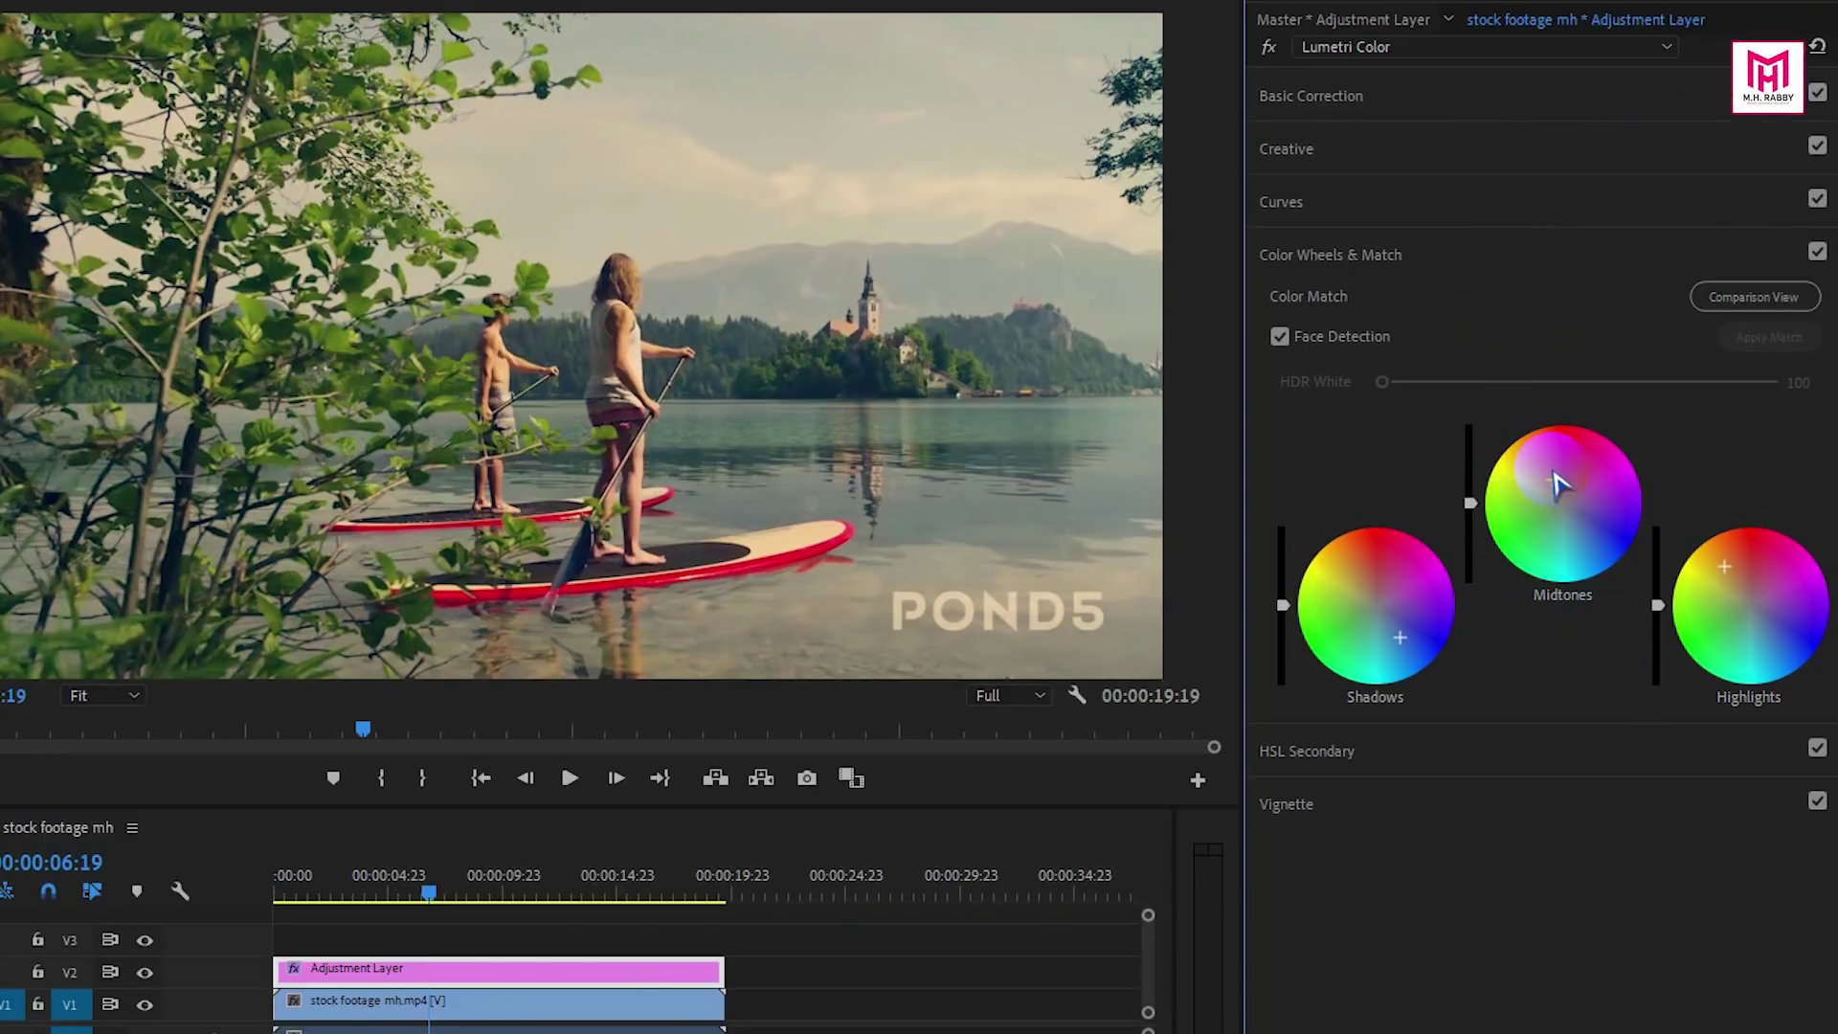
left_click(146, 972)
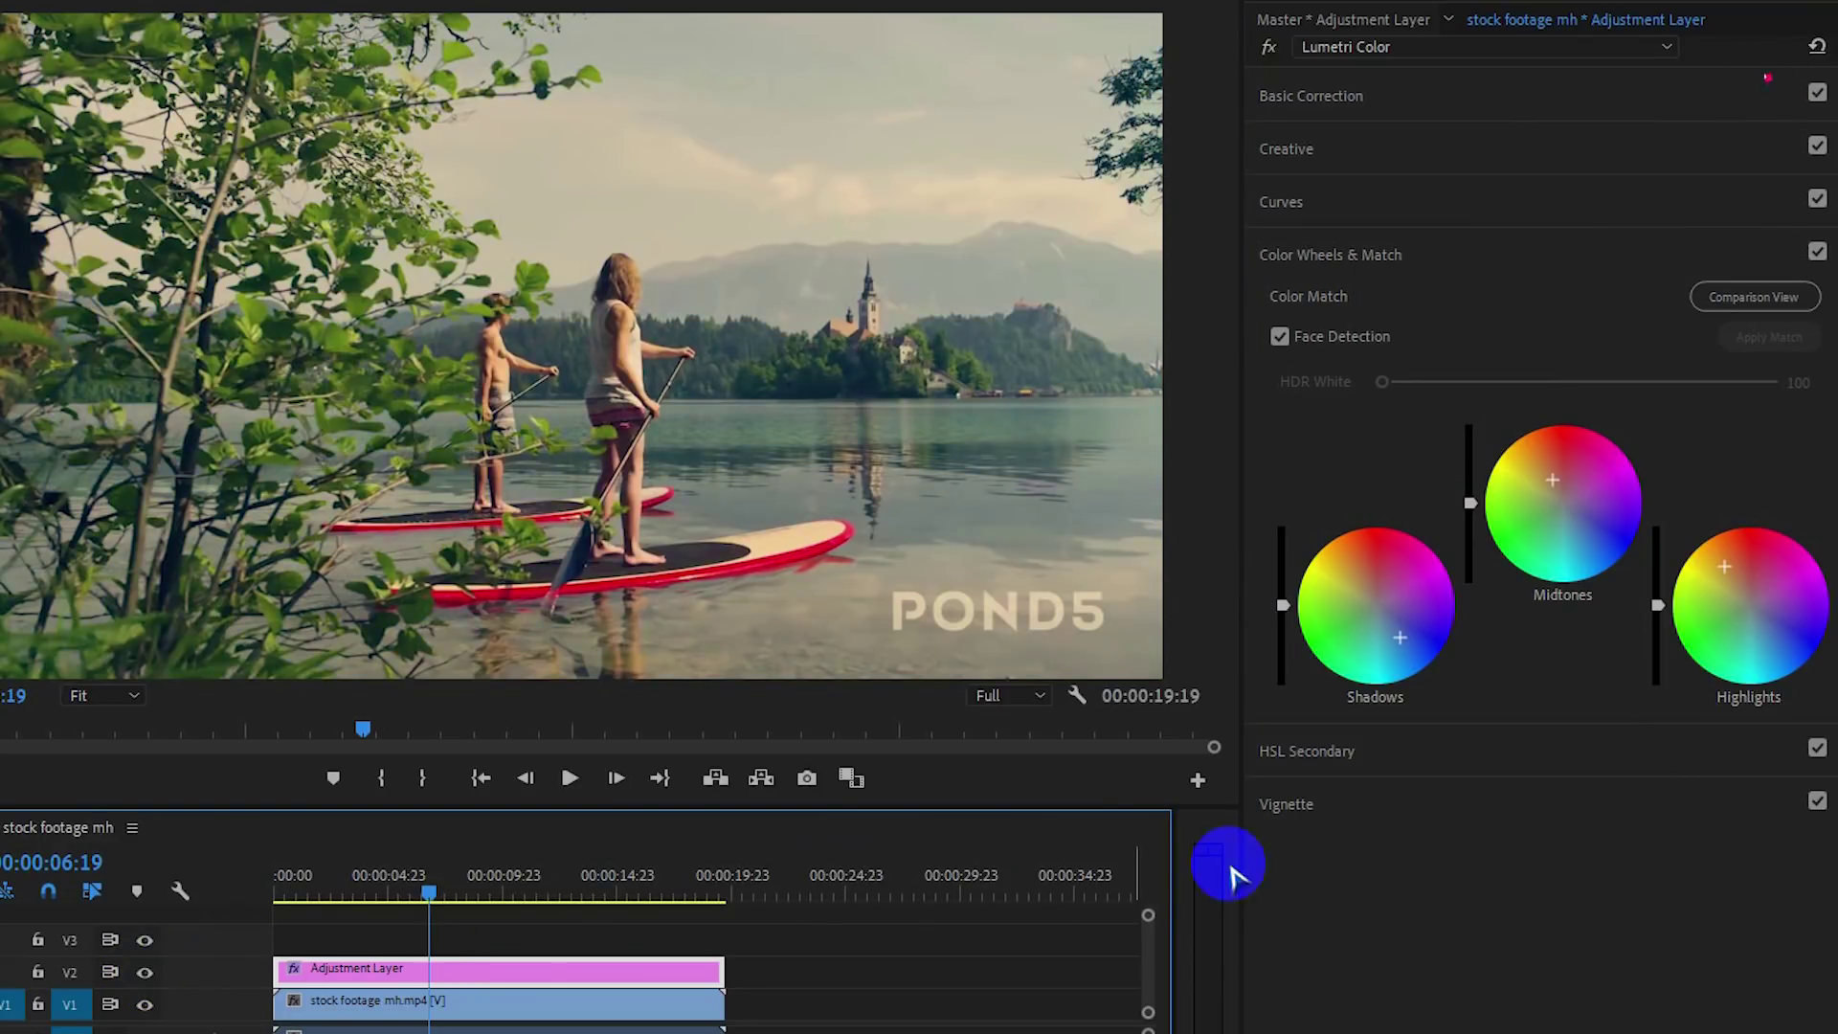
Add three points around orange on the Hue vs Sat curve and raise the middle one to boost orange saturation.
left_click(1361, 262)
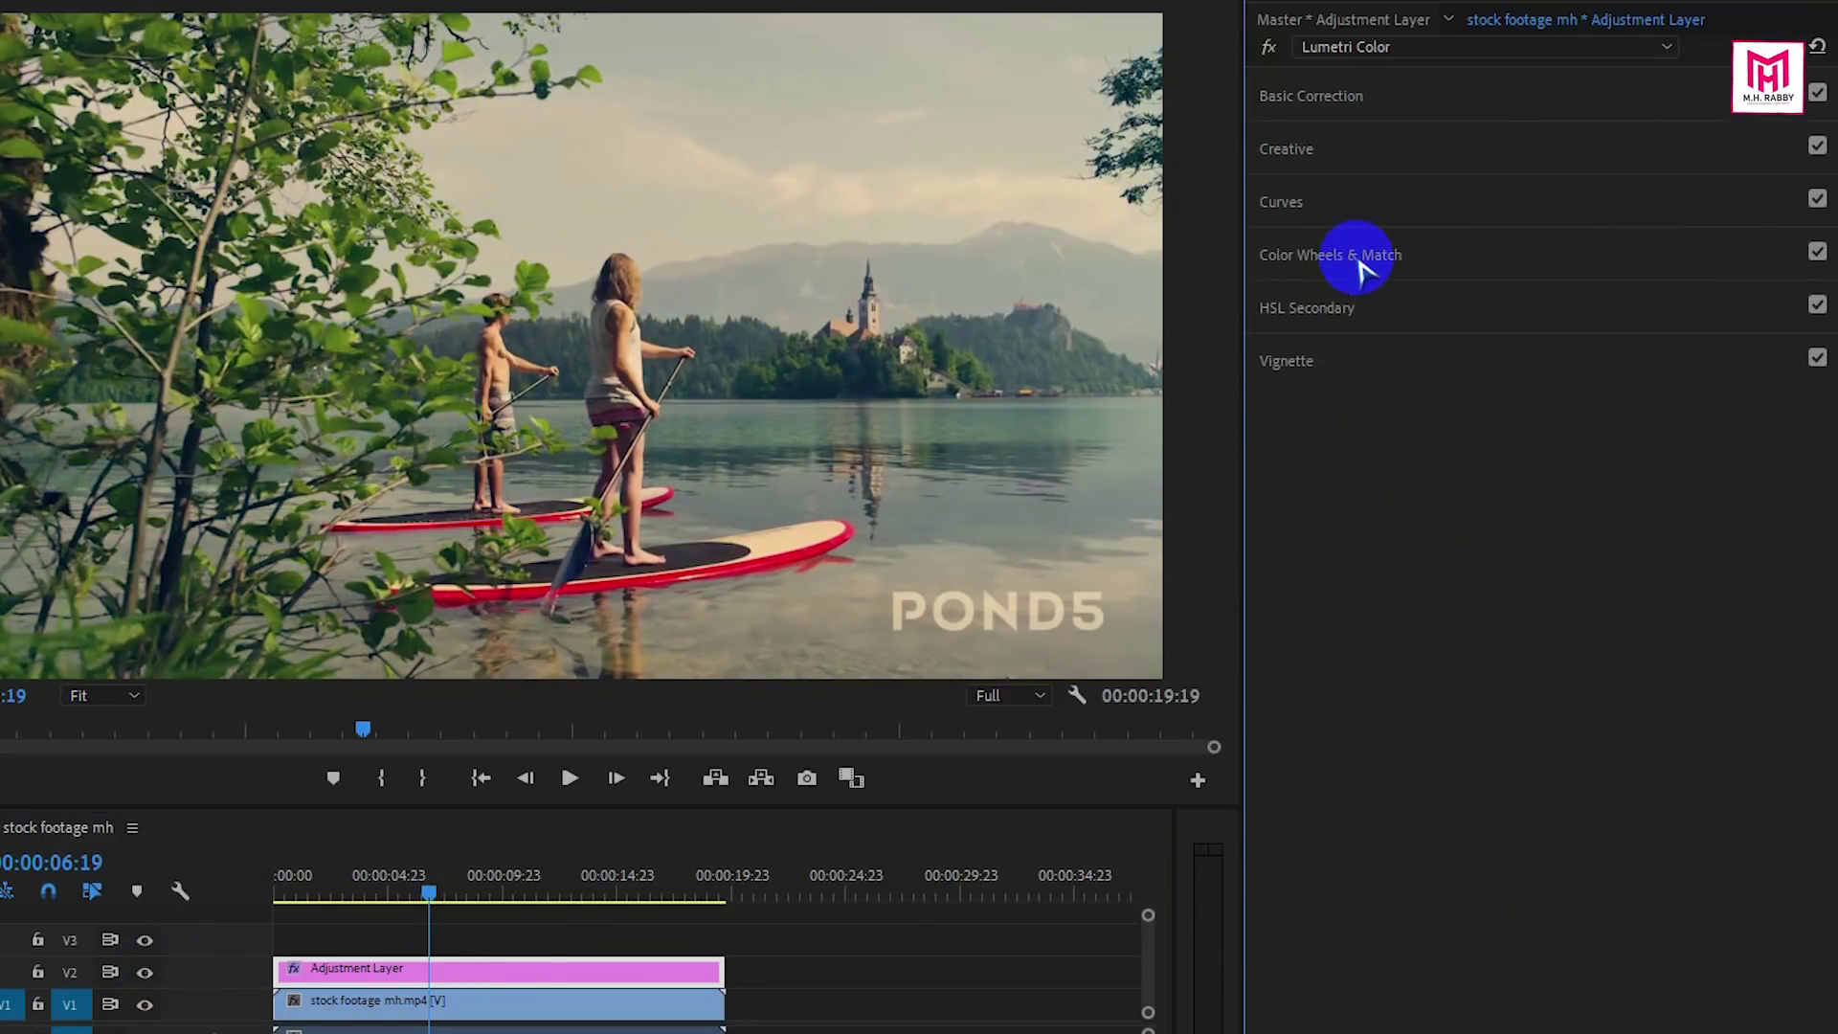
left_click(1315, 216)
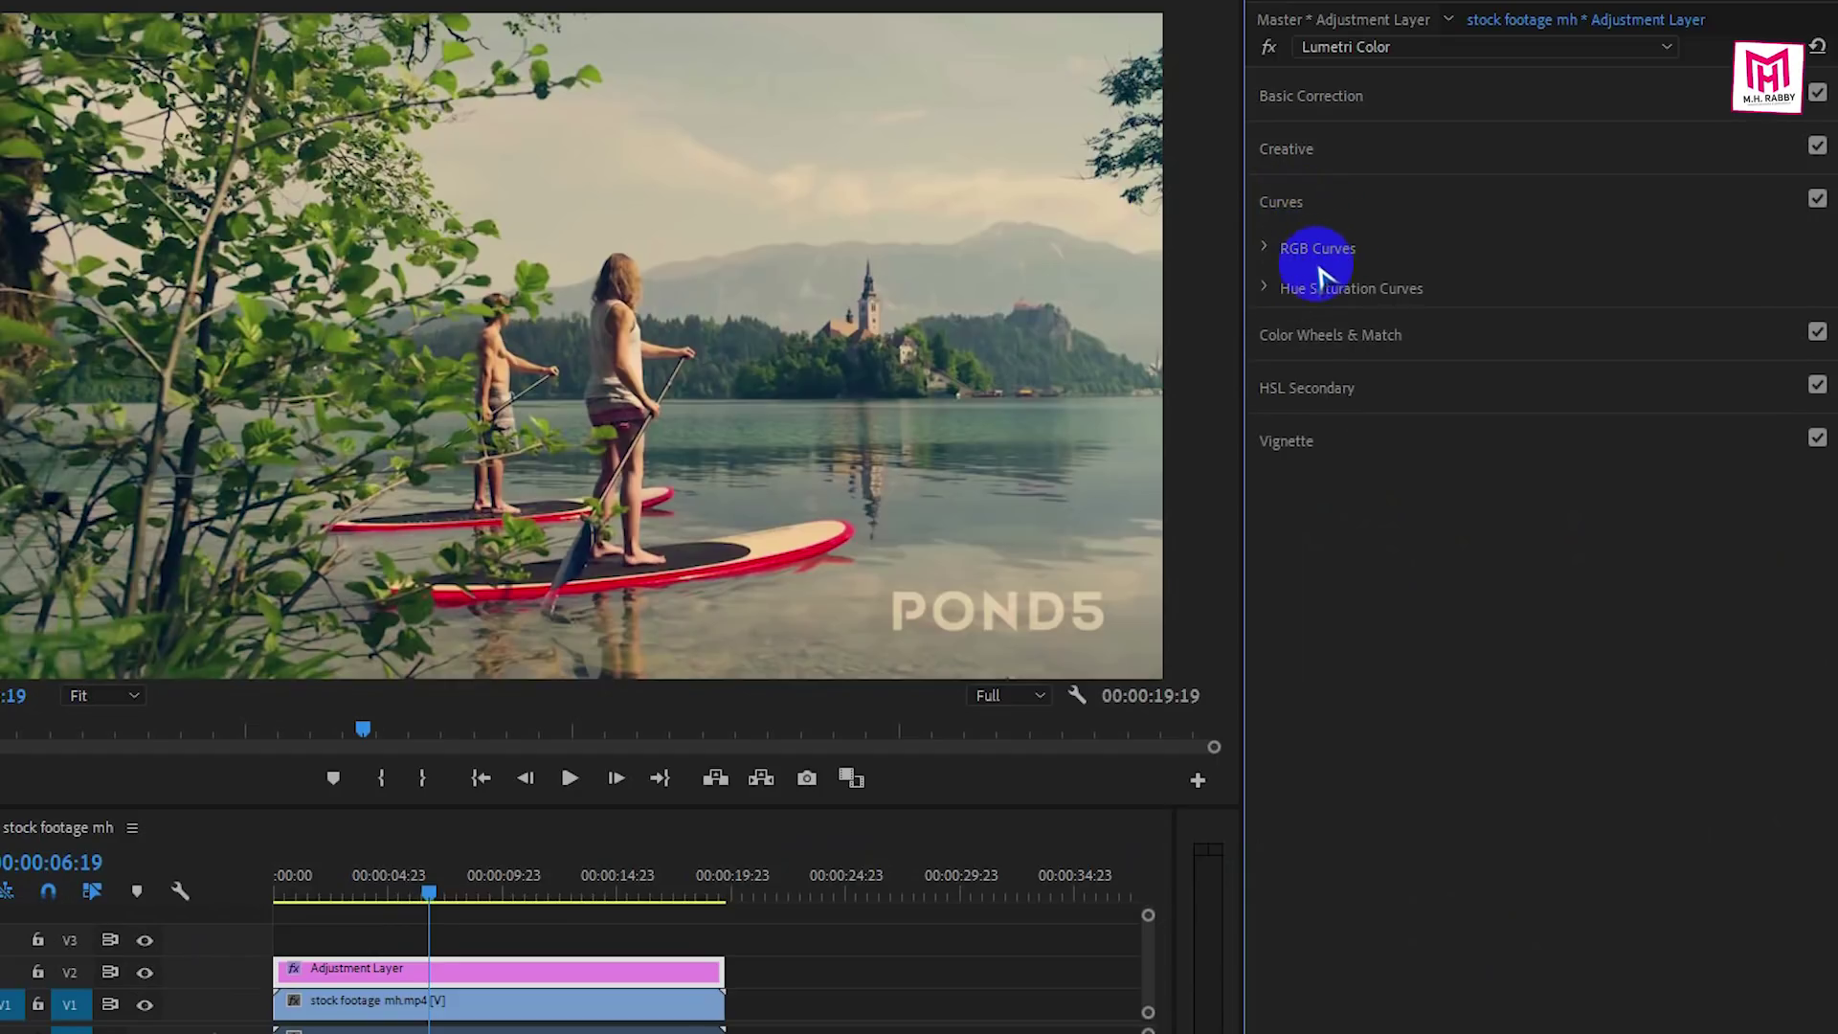
left_click(1273, 289)
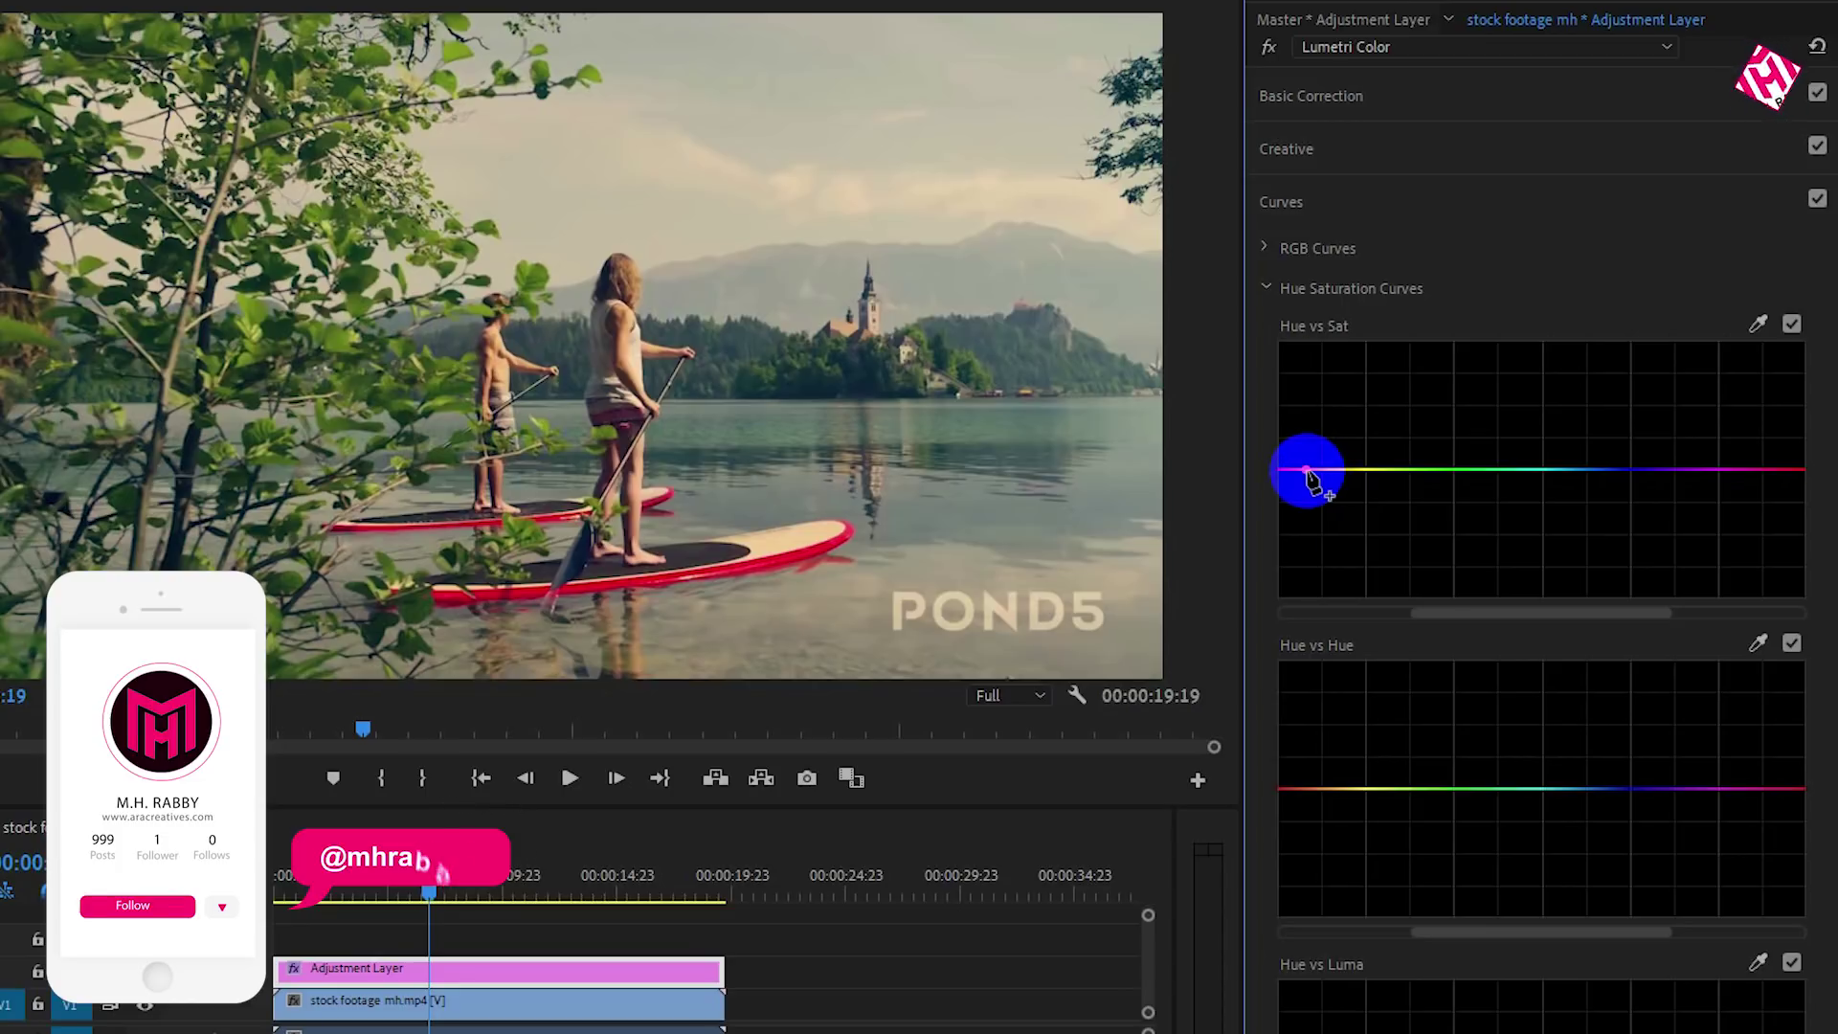
left_click(1336, 469)
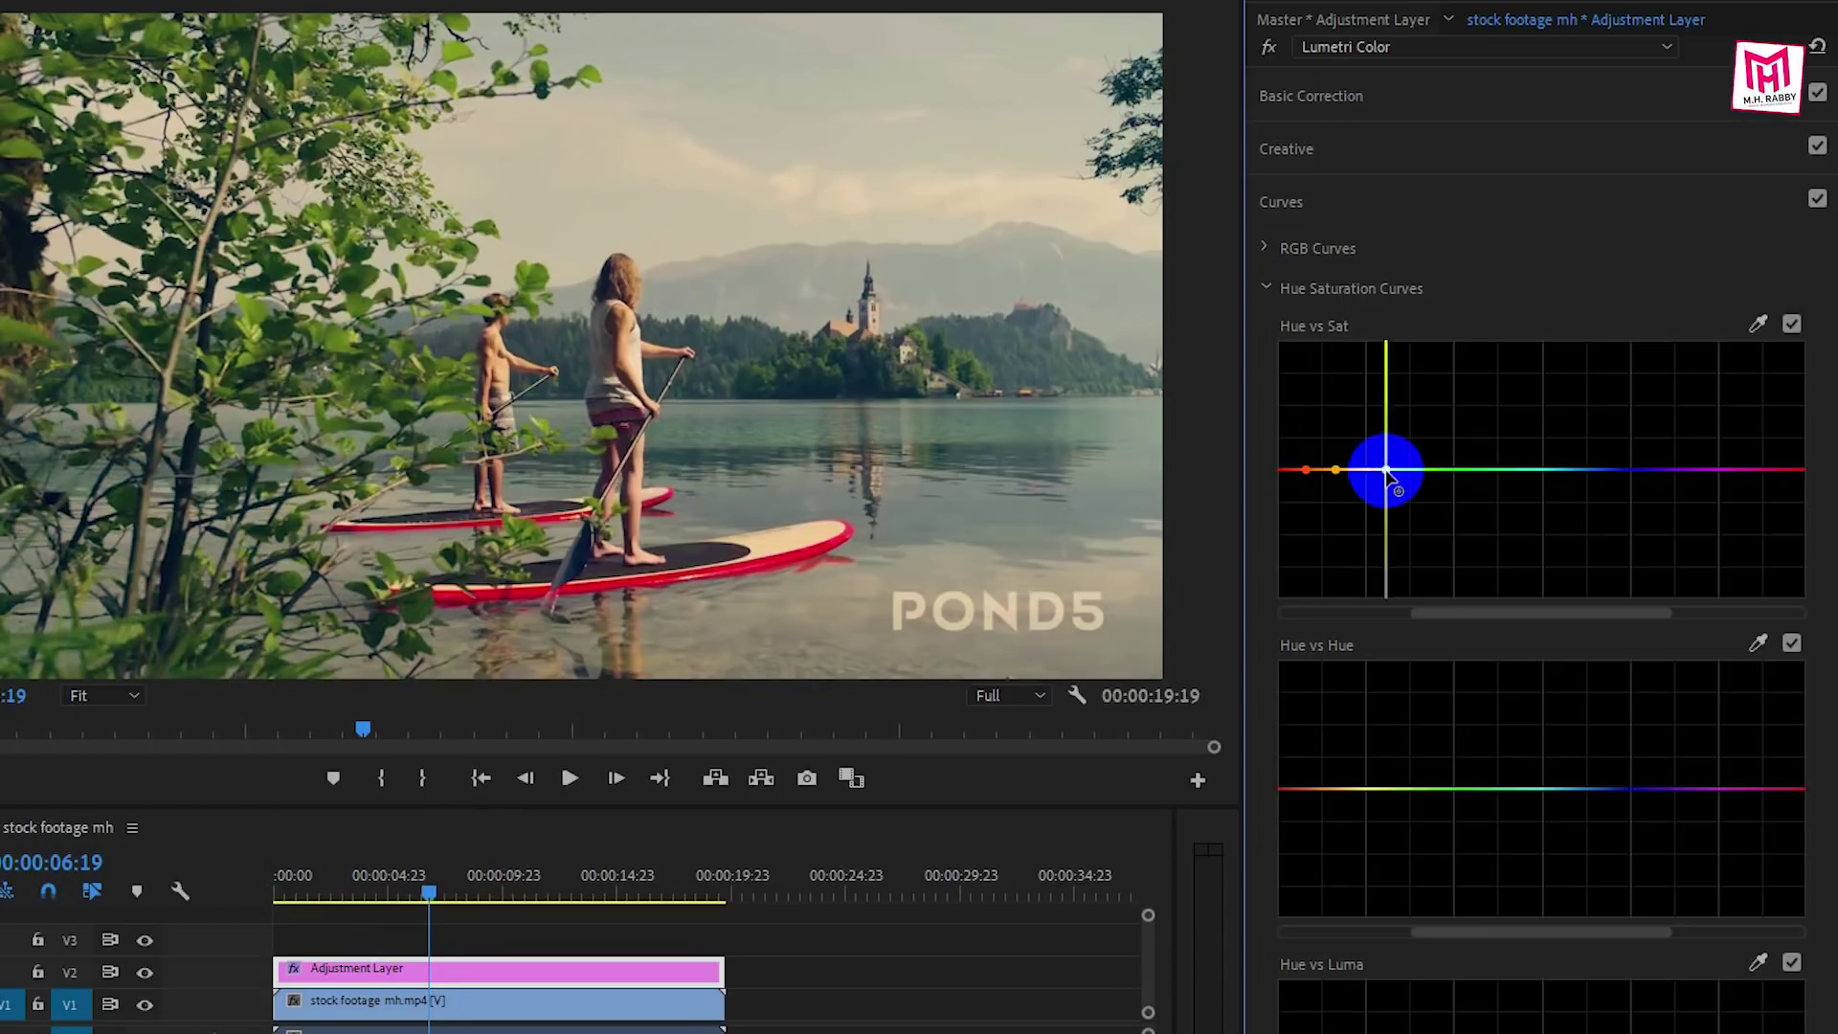
left_click(1362, 476)
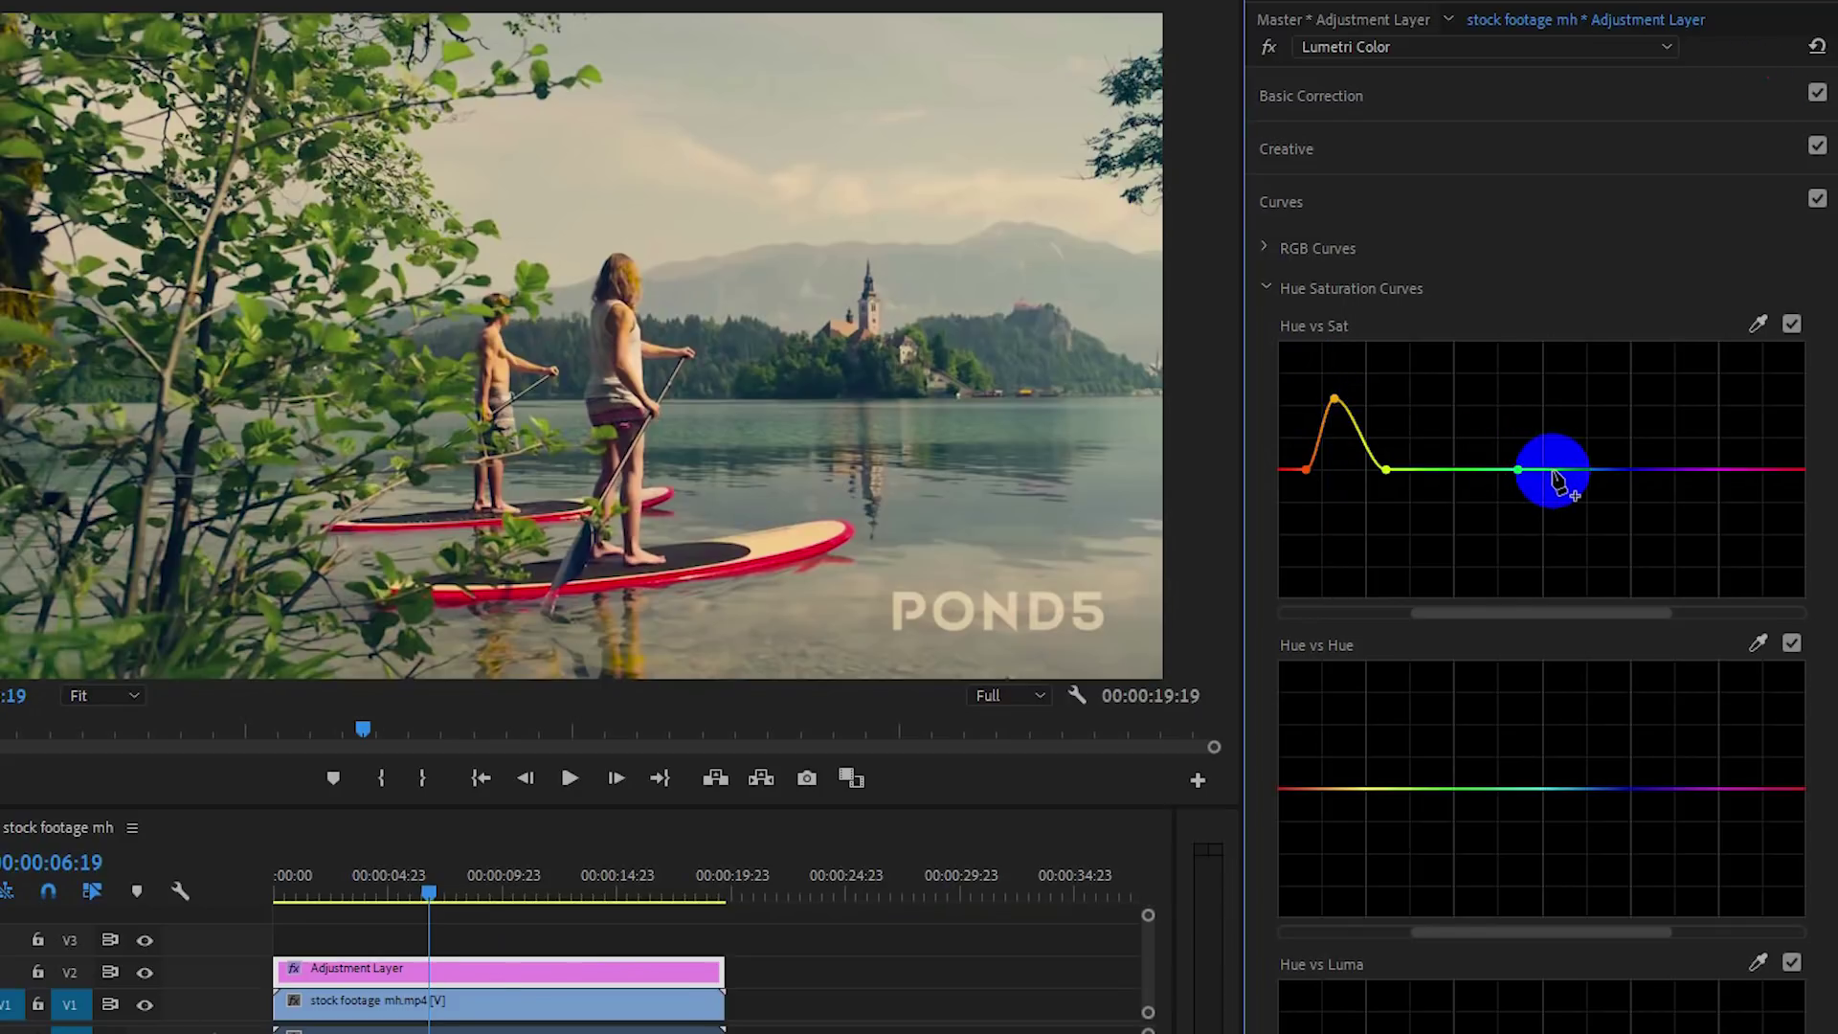
Add a strong saturation peak between cyan and blue on the Hue vs Sat curve and fine-tune the orange peak slightly toward yellow.
left_click(1602, 476)
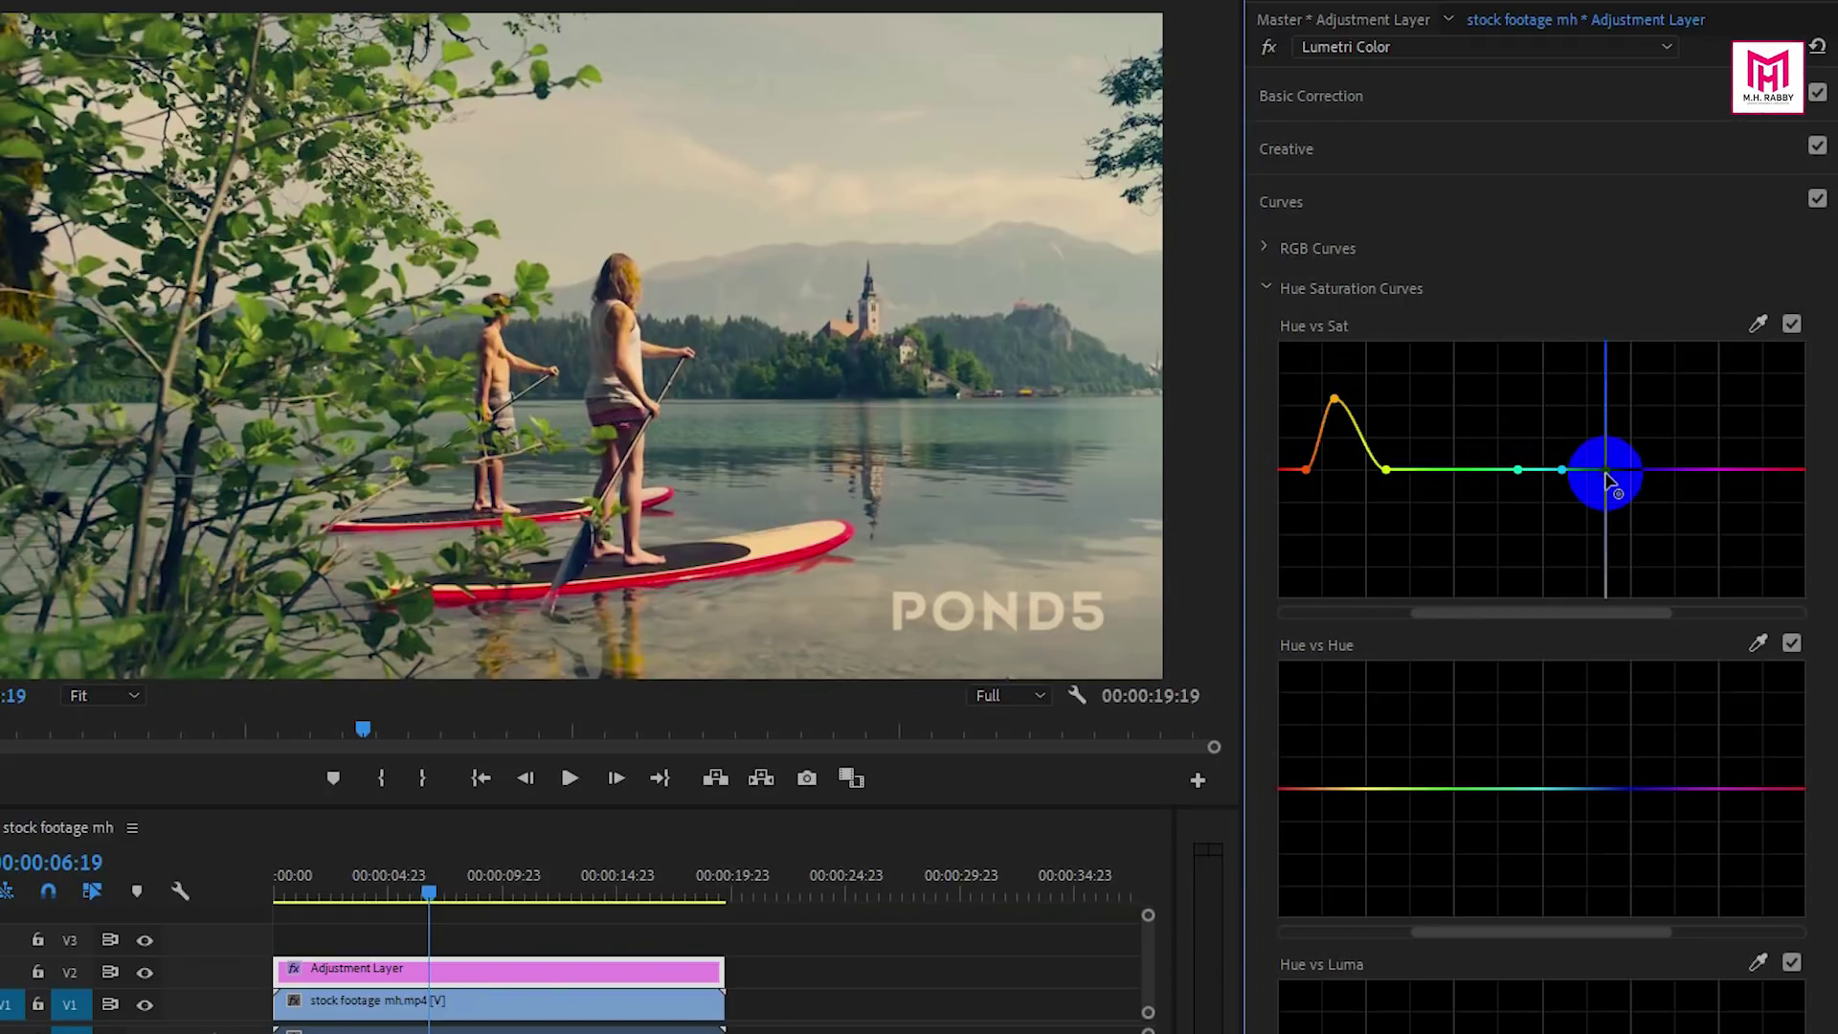
left_click(1563, 478)
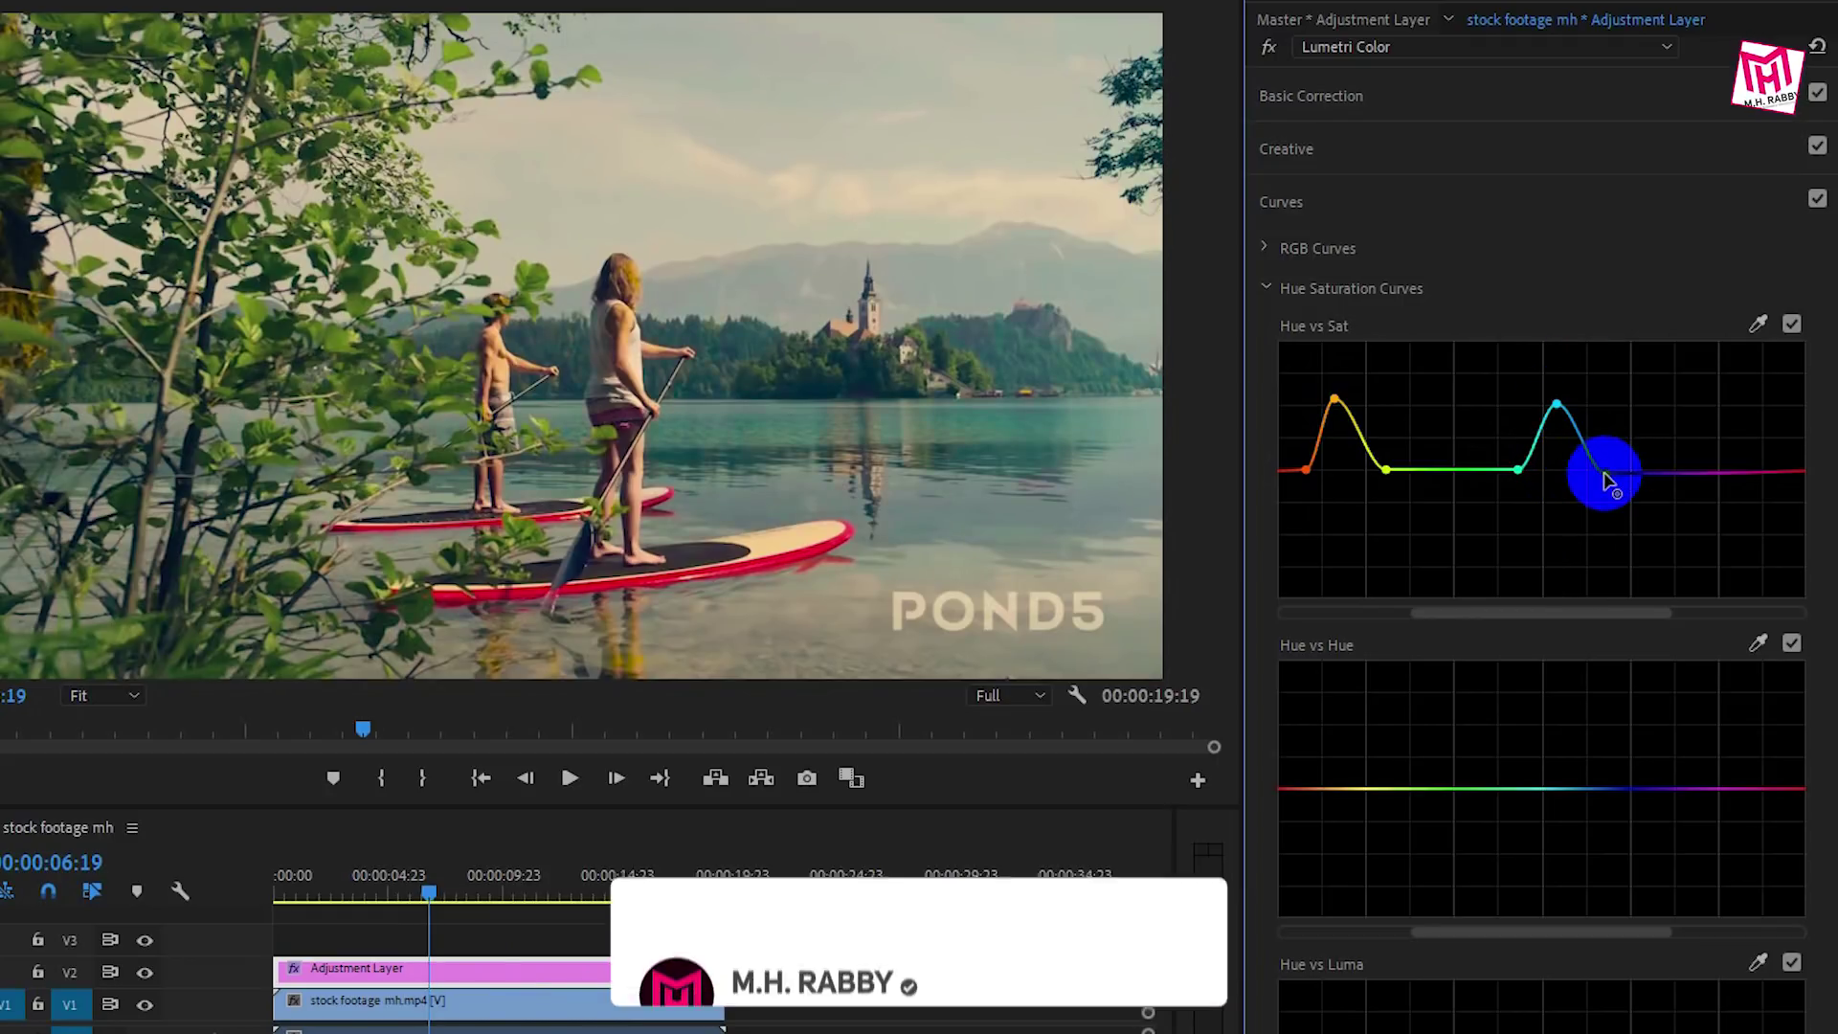
mouse_move(1602, 473)
left_mouse_down()
mouse_move(1584, 184)
mouse_move(1628, 459)
left_mouse_up()
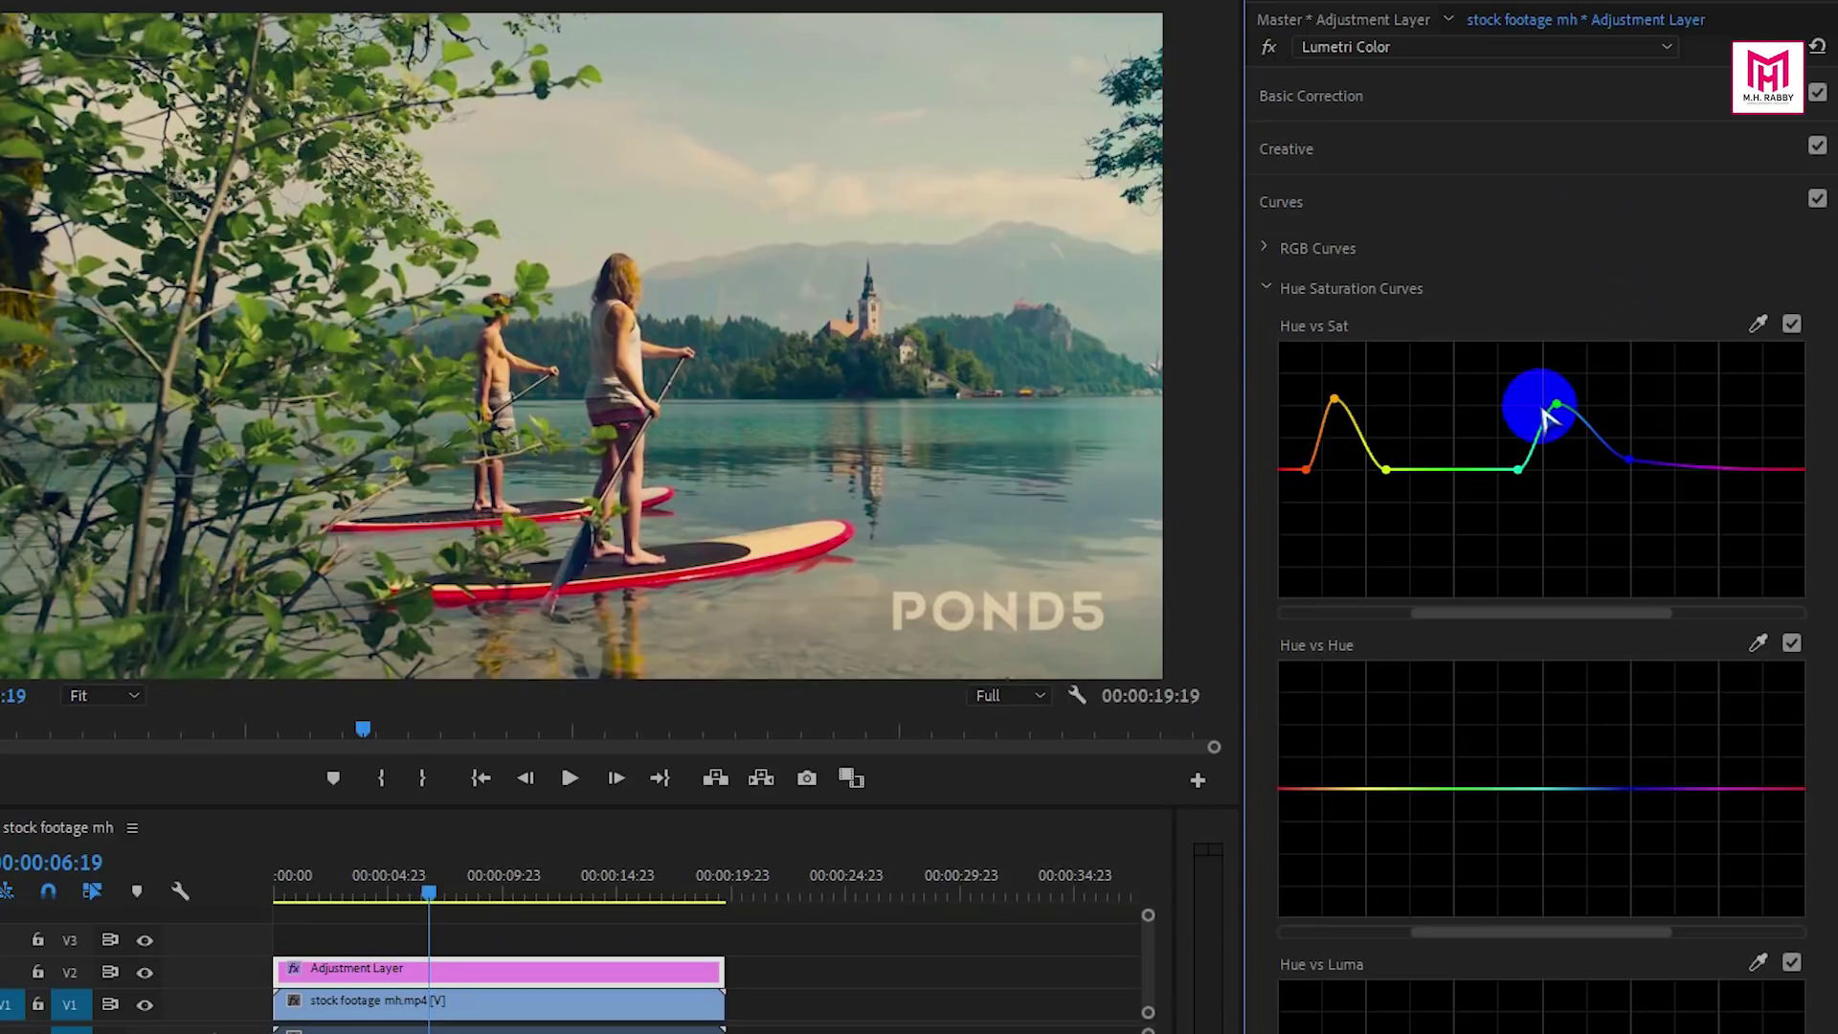
left_click_drag(1562, 407, 1562, 353)
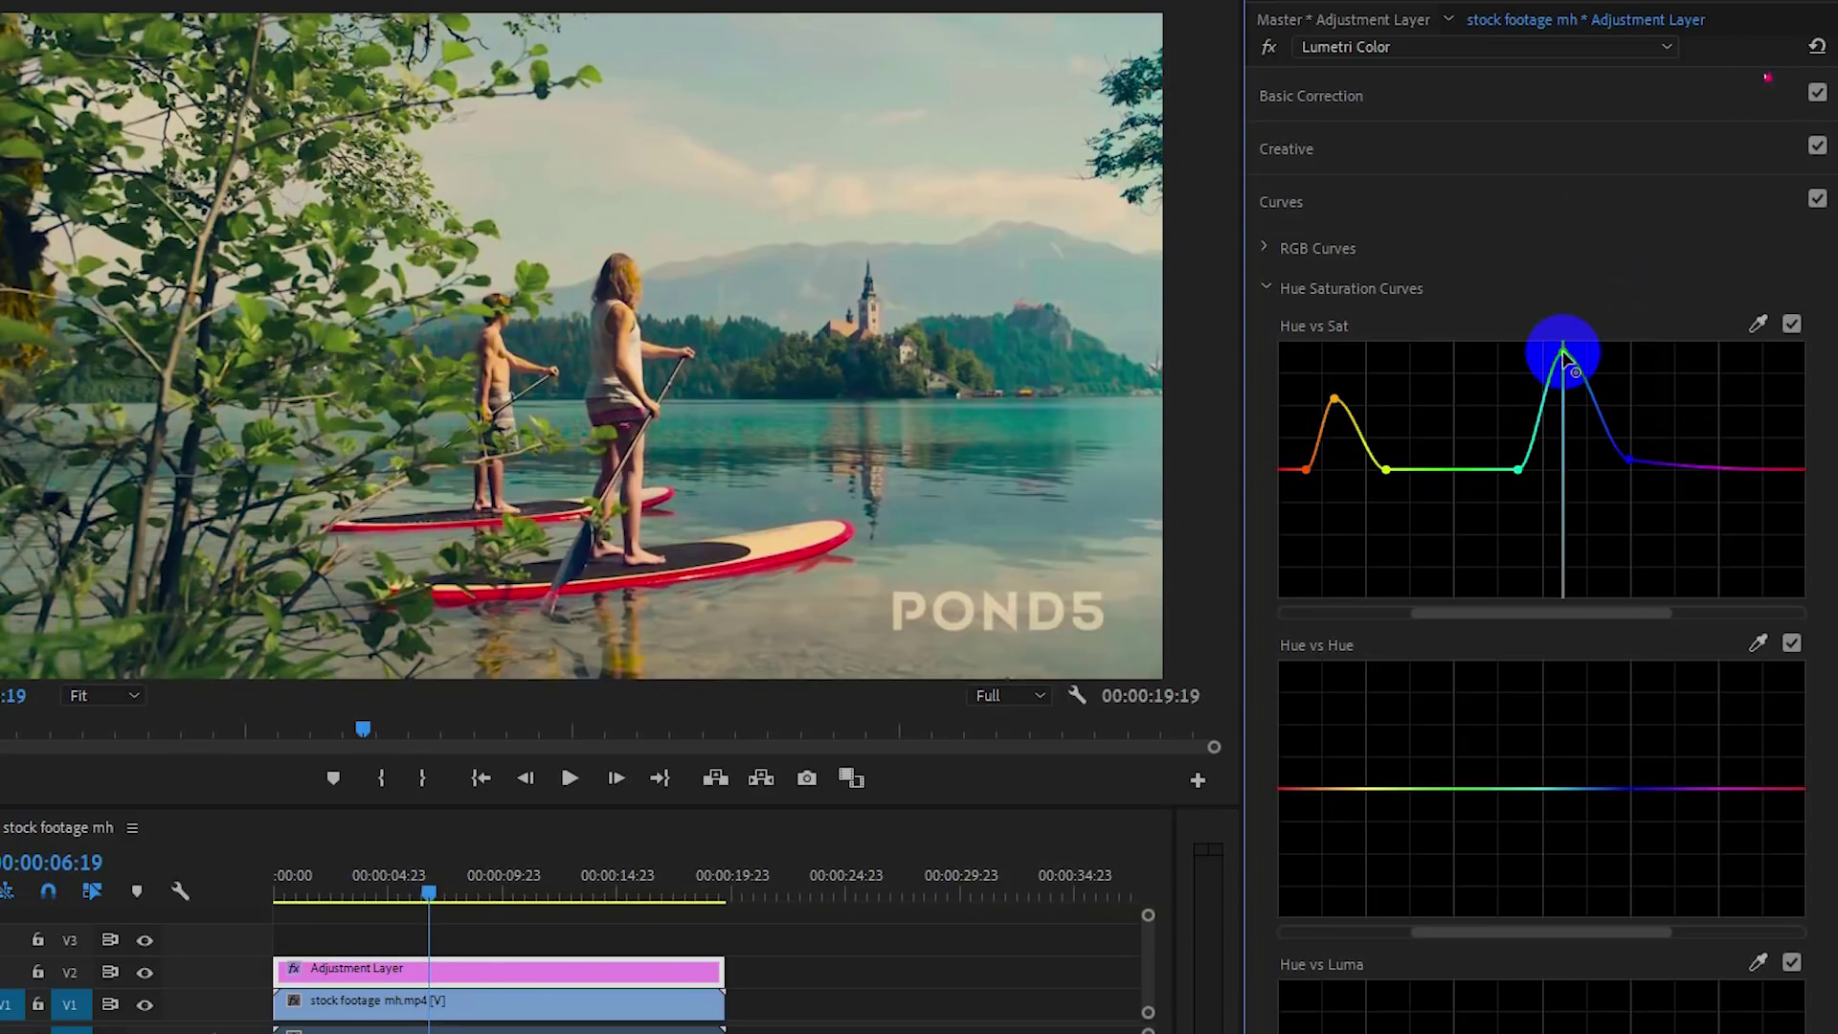
mouse_move(1348, 400)
left_mouse_down()
mouse_move(1339, 343)
mouse_move(1347, 415)
left_mouse_up()
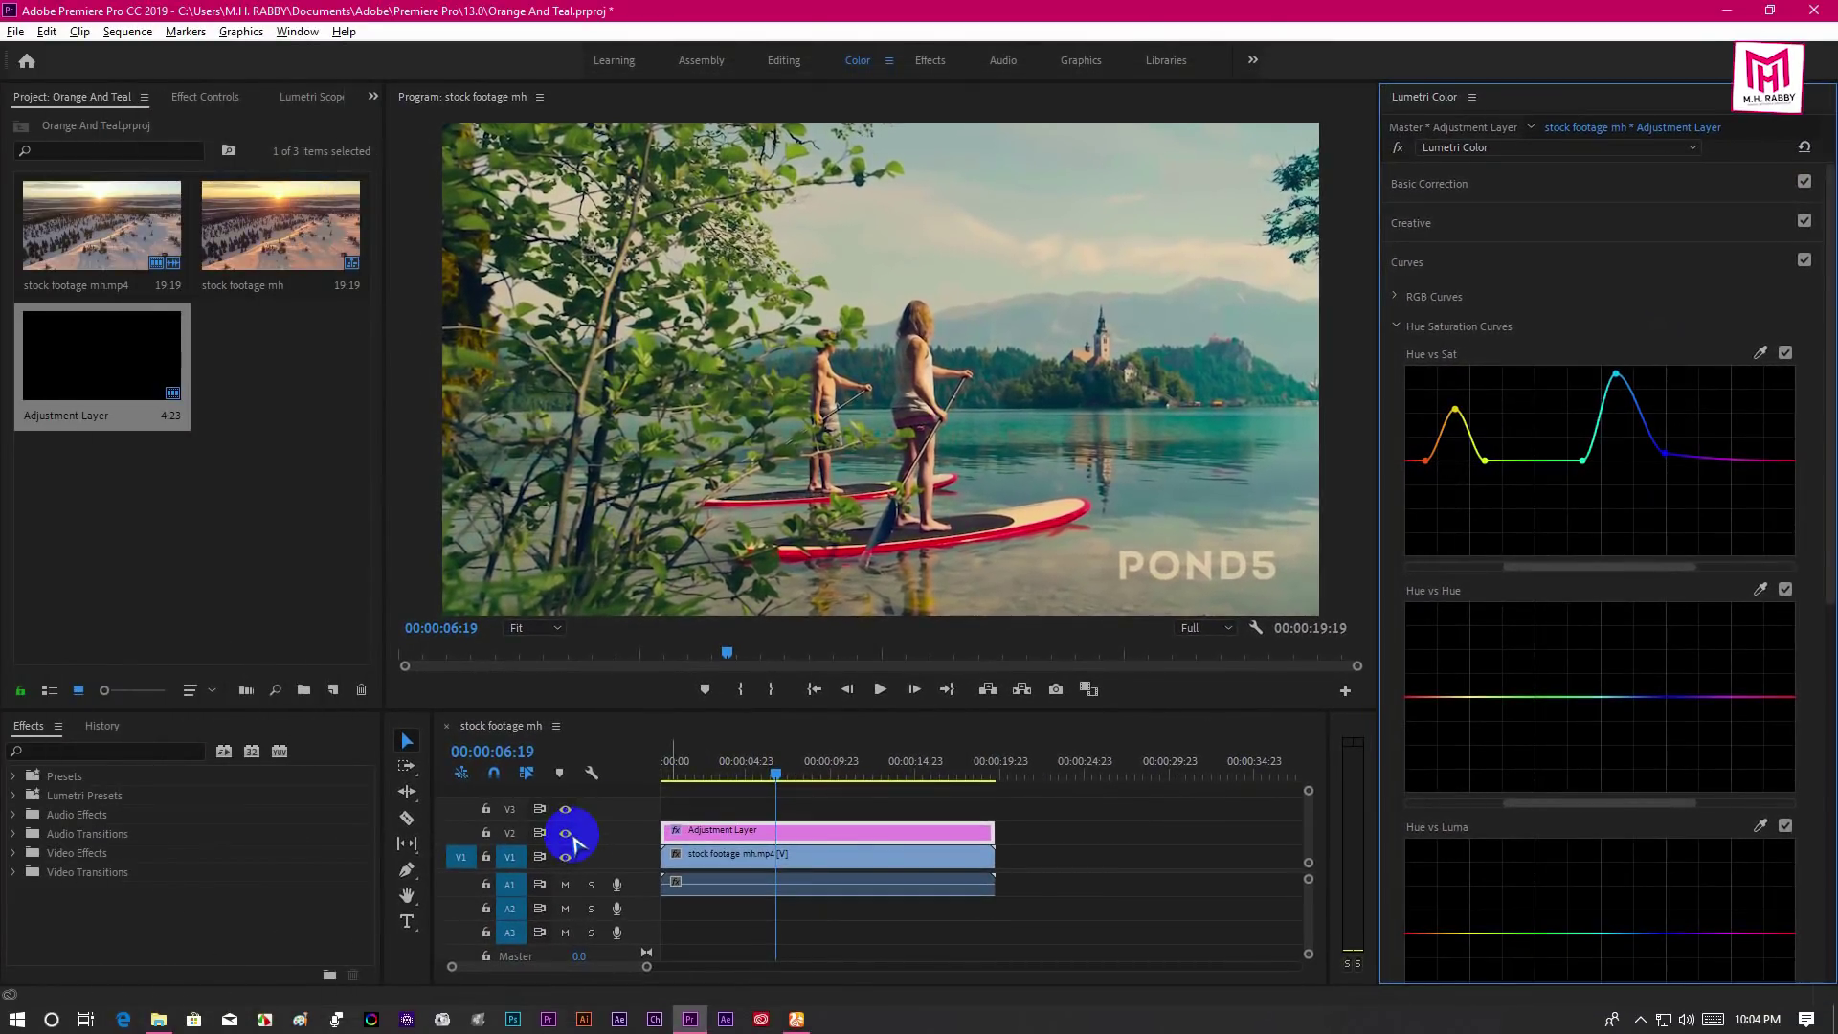
Compare the paddleboarding shot before and after the grade by toggling the adjustment layer track's visibility.
left_click(565, 835)
left_click(565, 834)
left_click(567, 835)
left_click(567, 834)
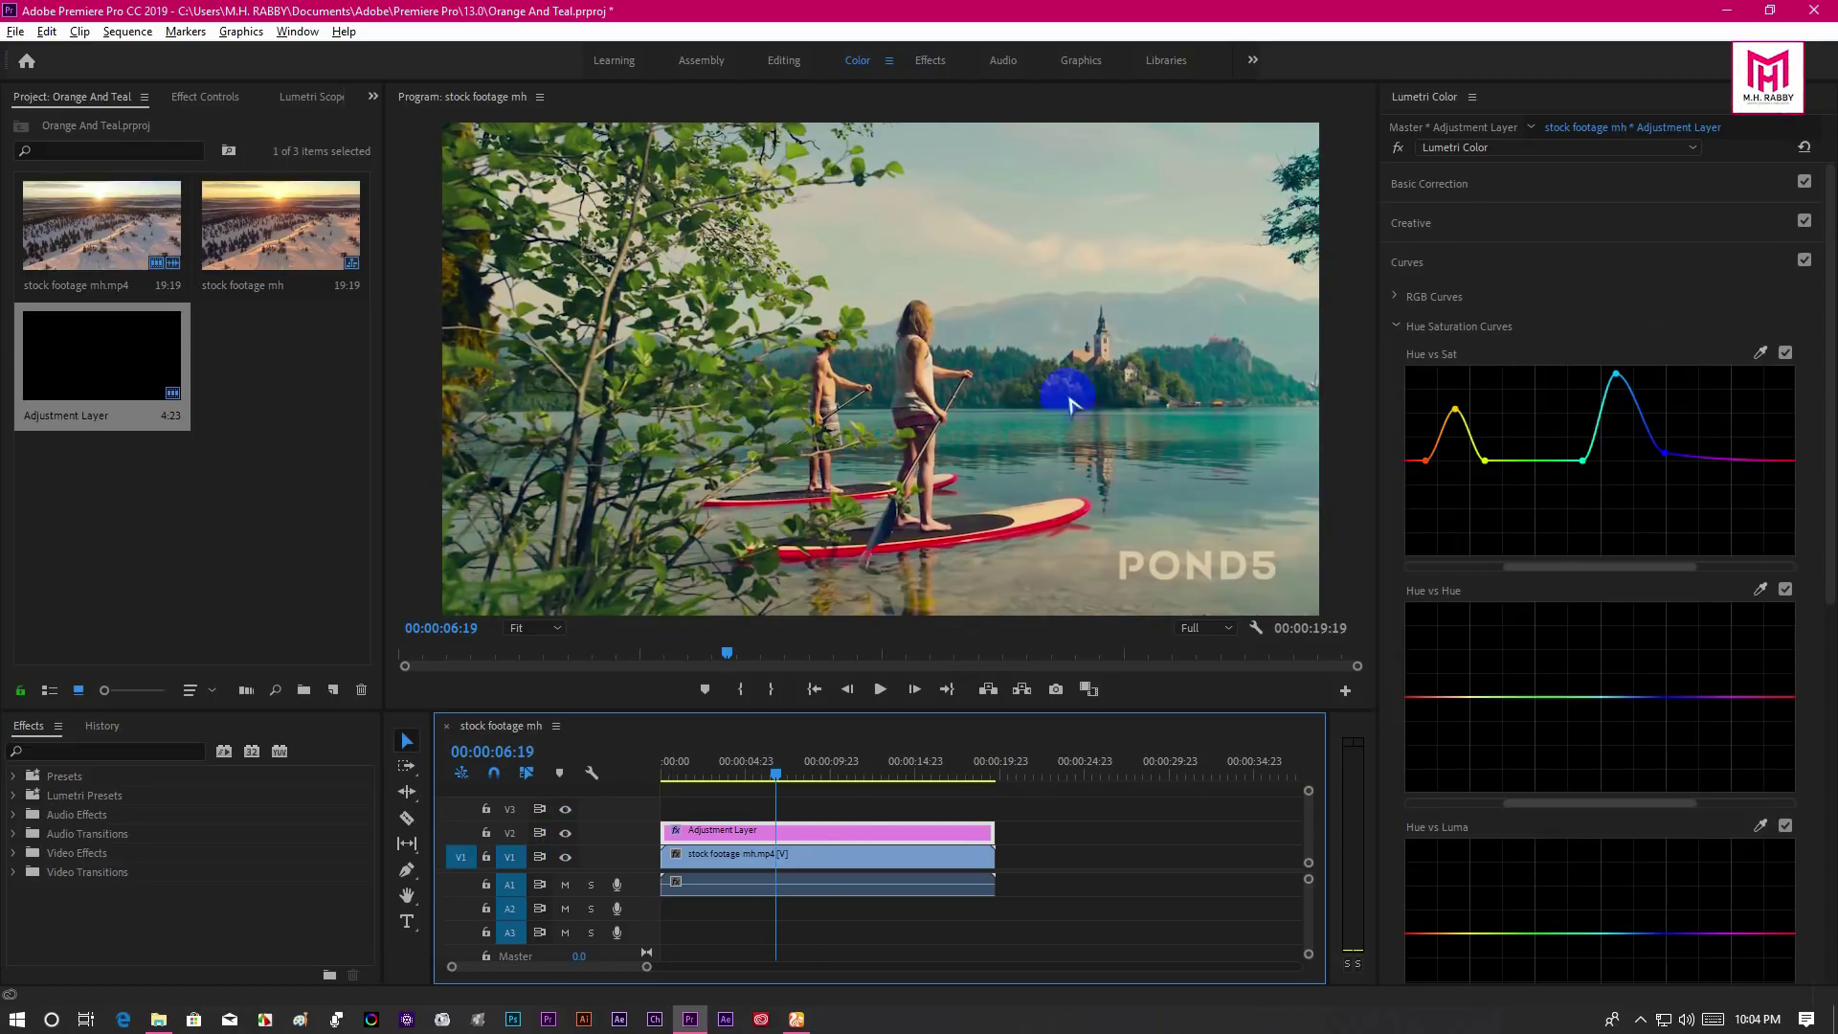
Go to the beach shot at 00:00:11:06 and compare it with the adjustment layer track hidden and shown.
left_click_drag(776, 780, 851, 780)
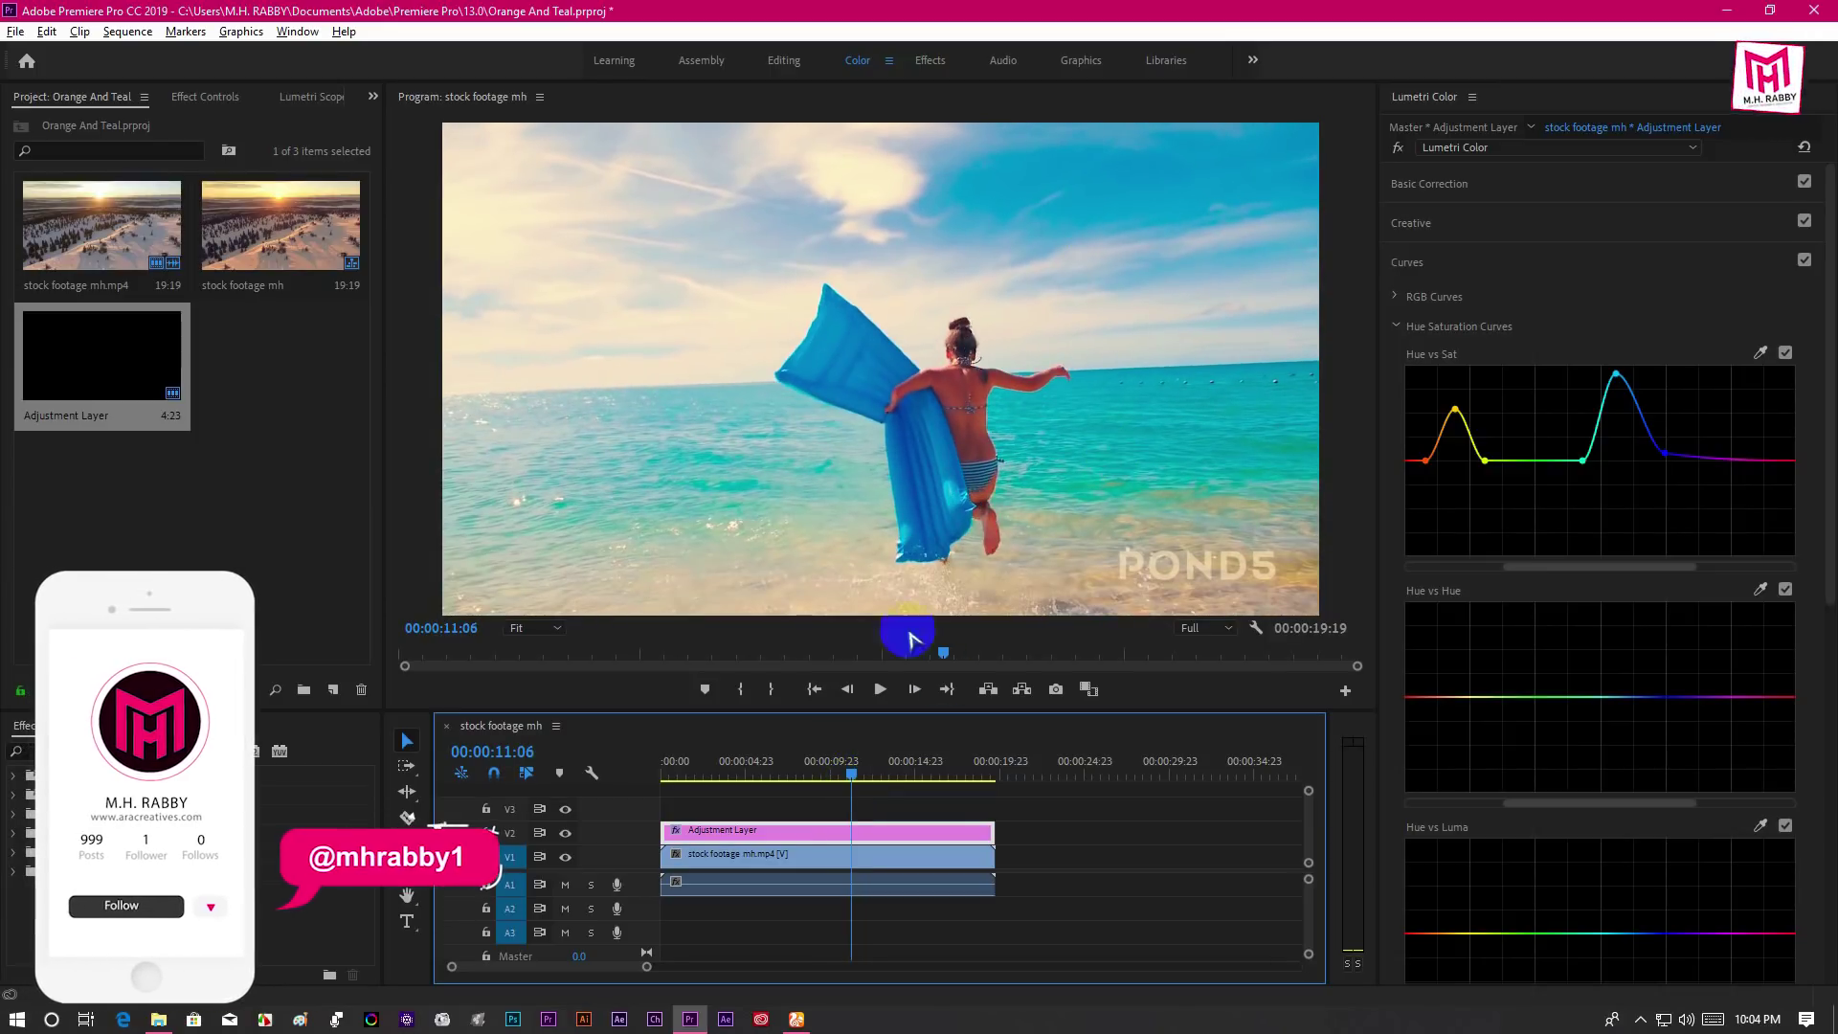
left_click(566, 833)
left_click(566, 832)
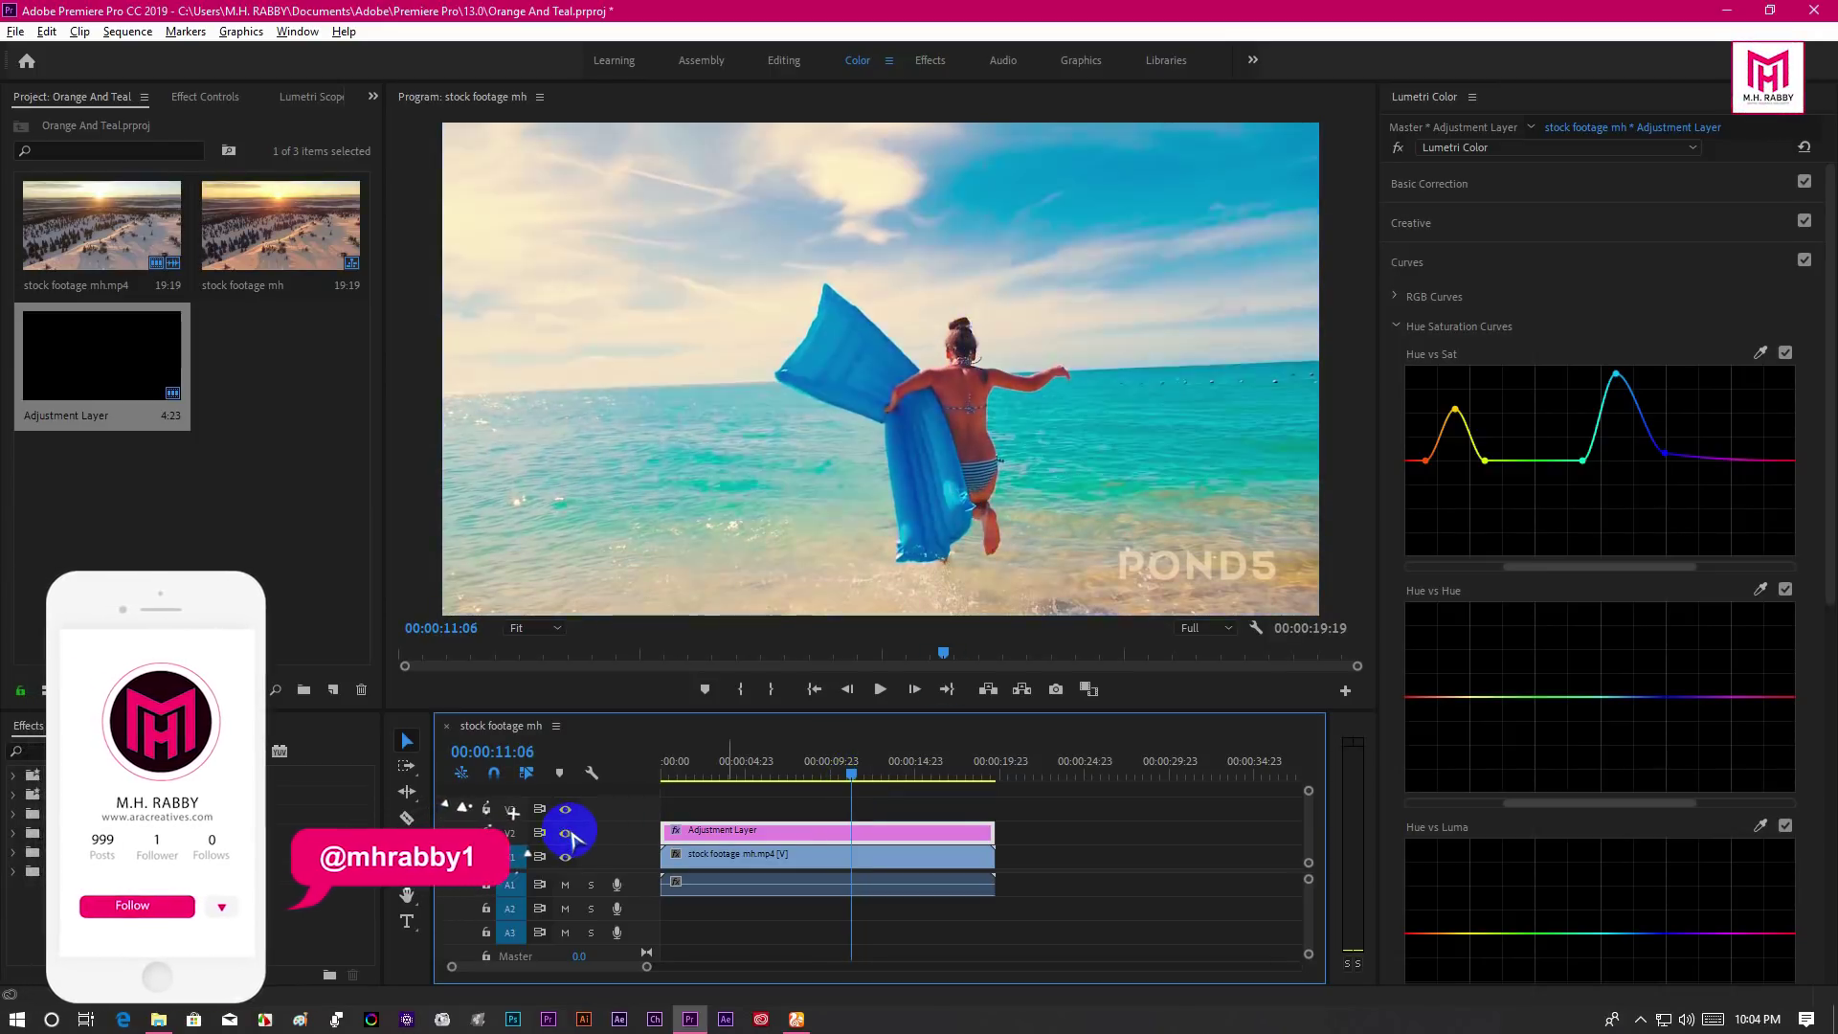
left_click(567, 834)
left_click(565, 833)
left_click(566, 832)
left_click(565, 832)
Review the grade on the flower shot, and compare the tractor shot at 00:00:18:10 with and without the adjustment layer.
left_click_drag(858, 770, 941, 787)
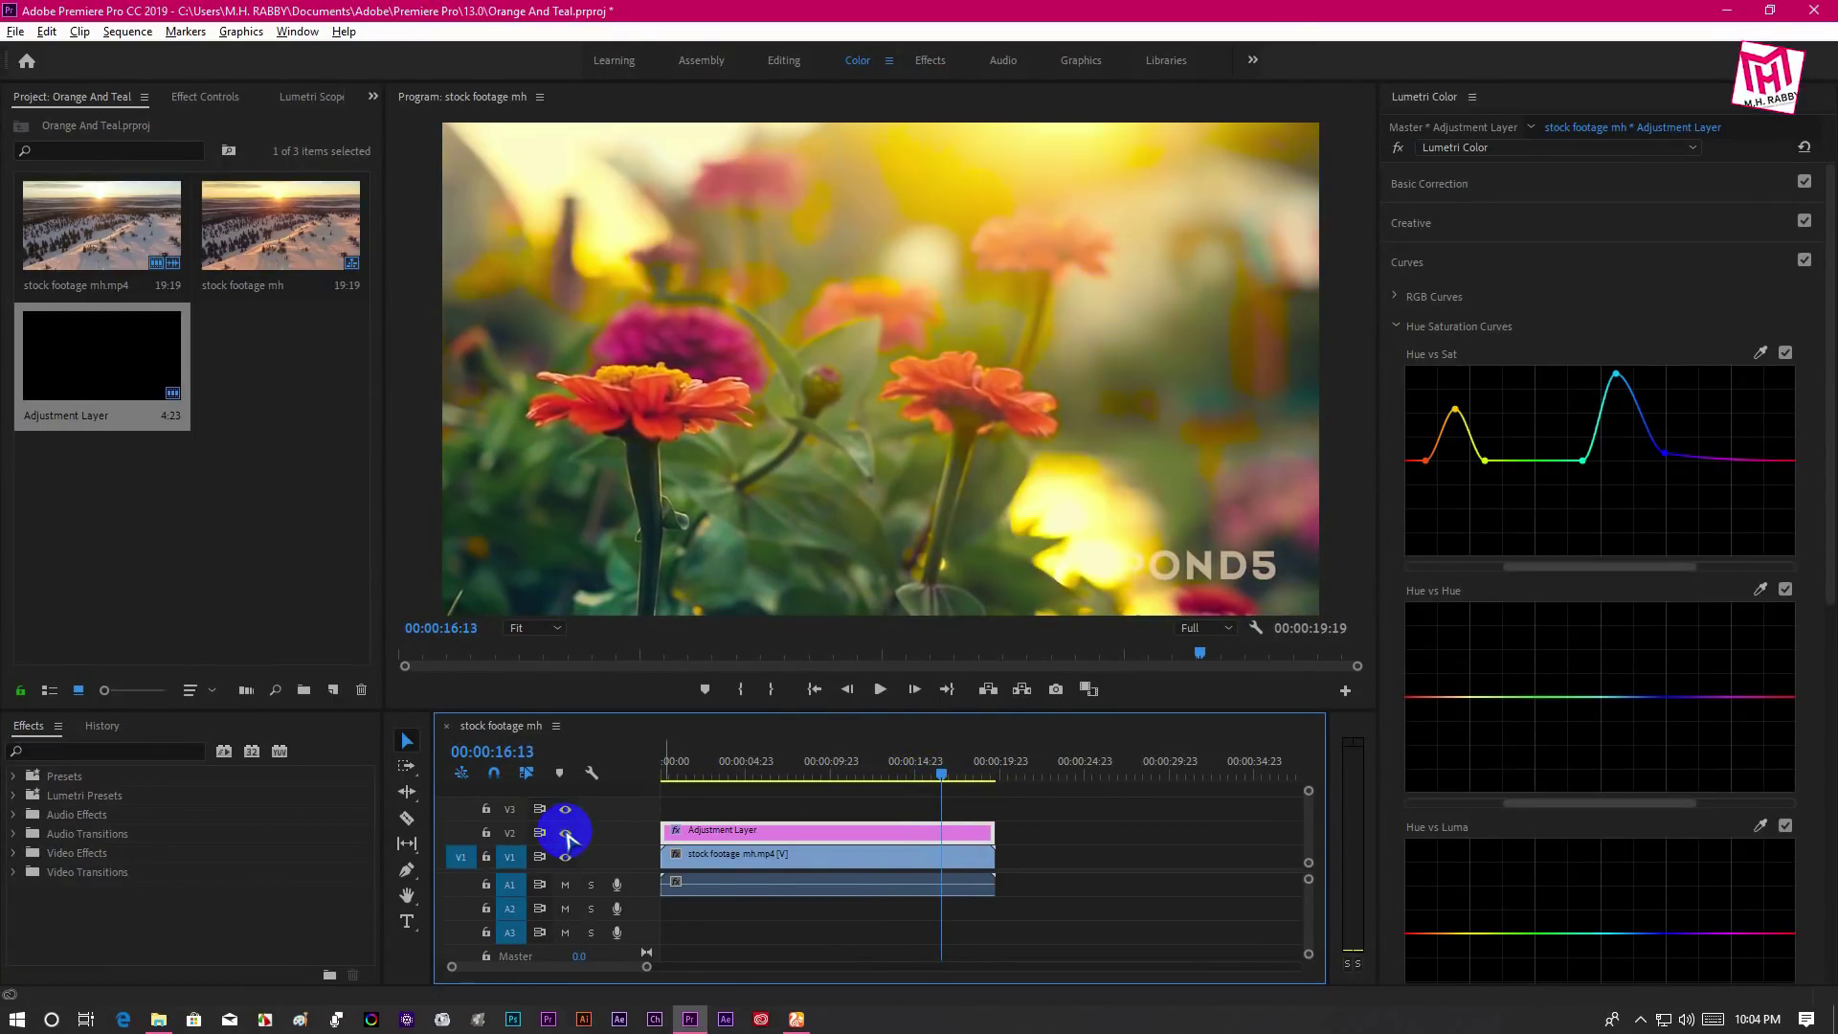
mouse_move(942, 773)
left_mouse_down()
mouse_move(985, 783)
mouse_move(912, 788)
left_mouse_up()
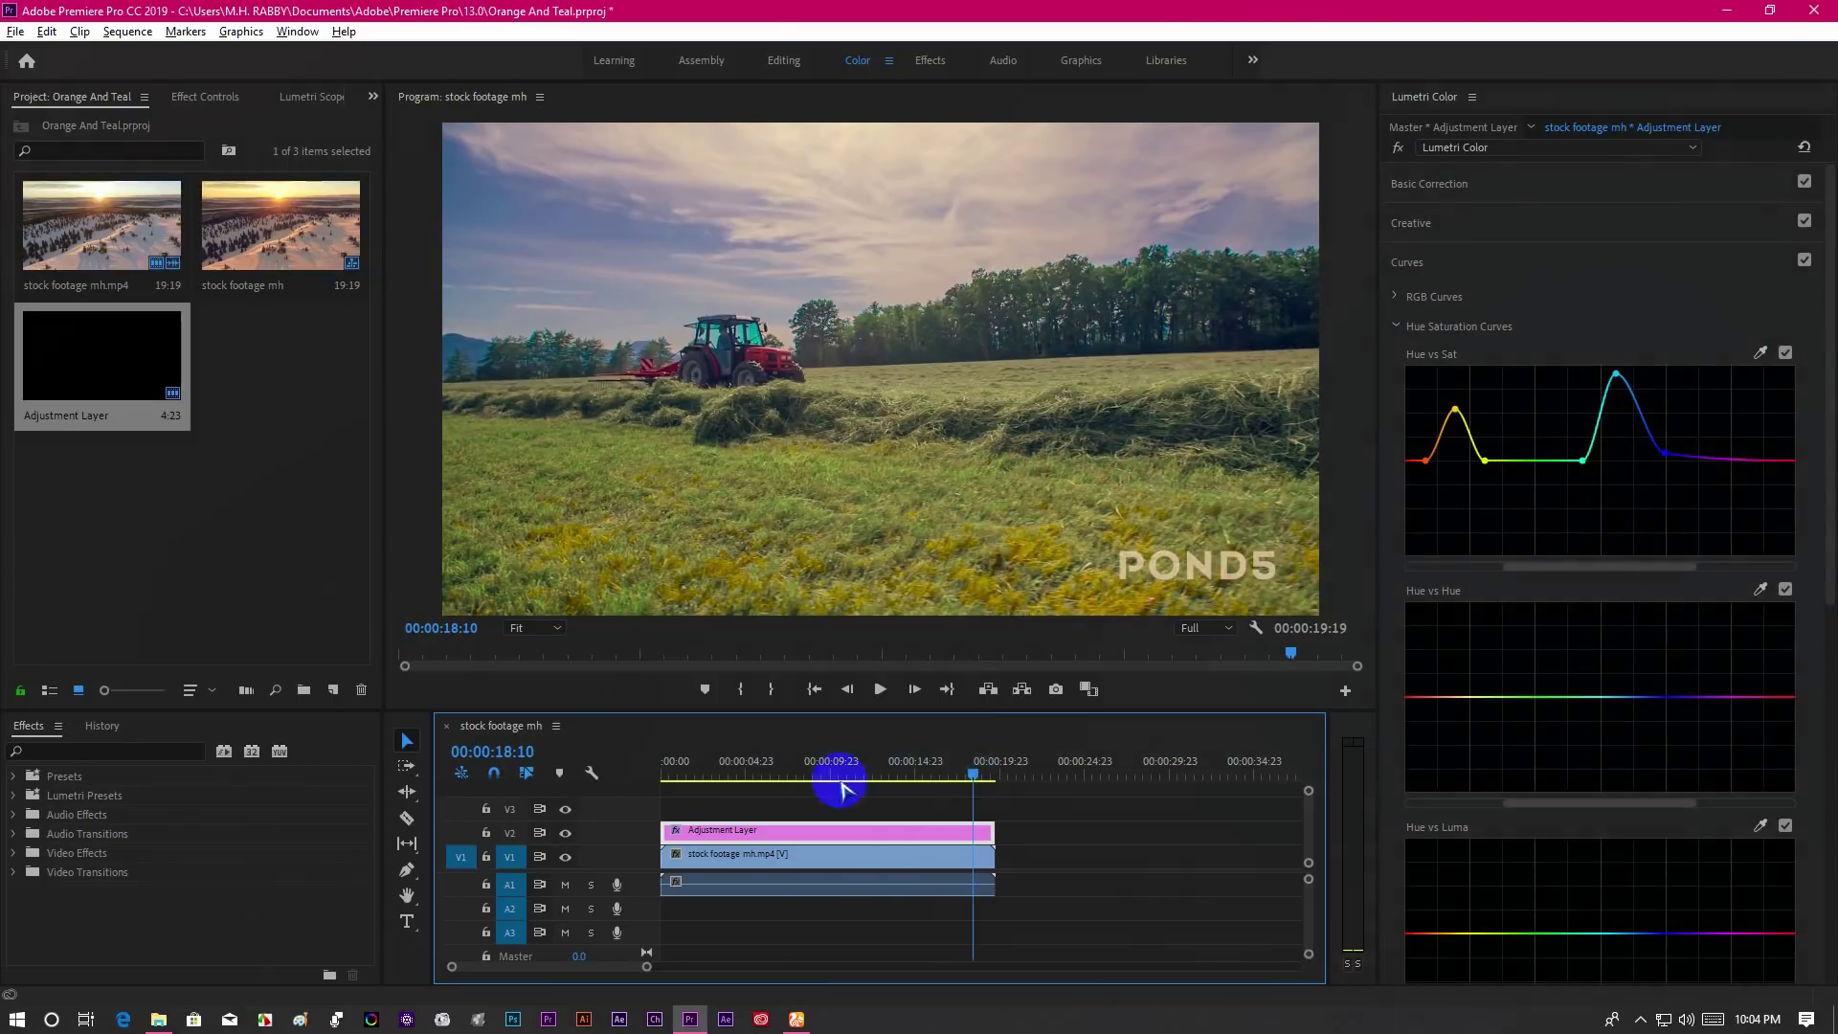
left_click(564, 833)
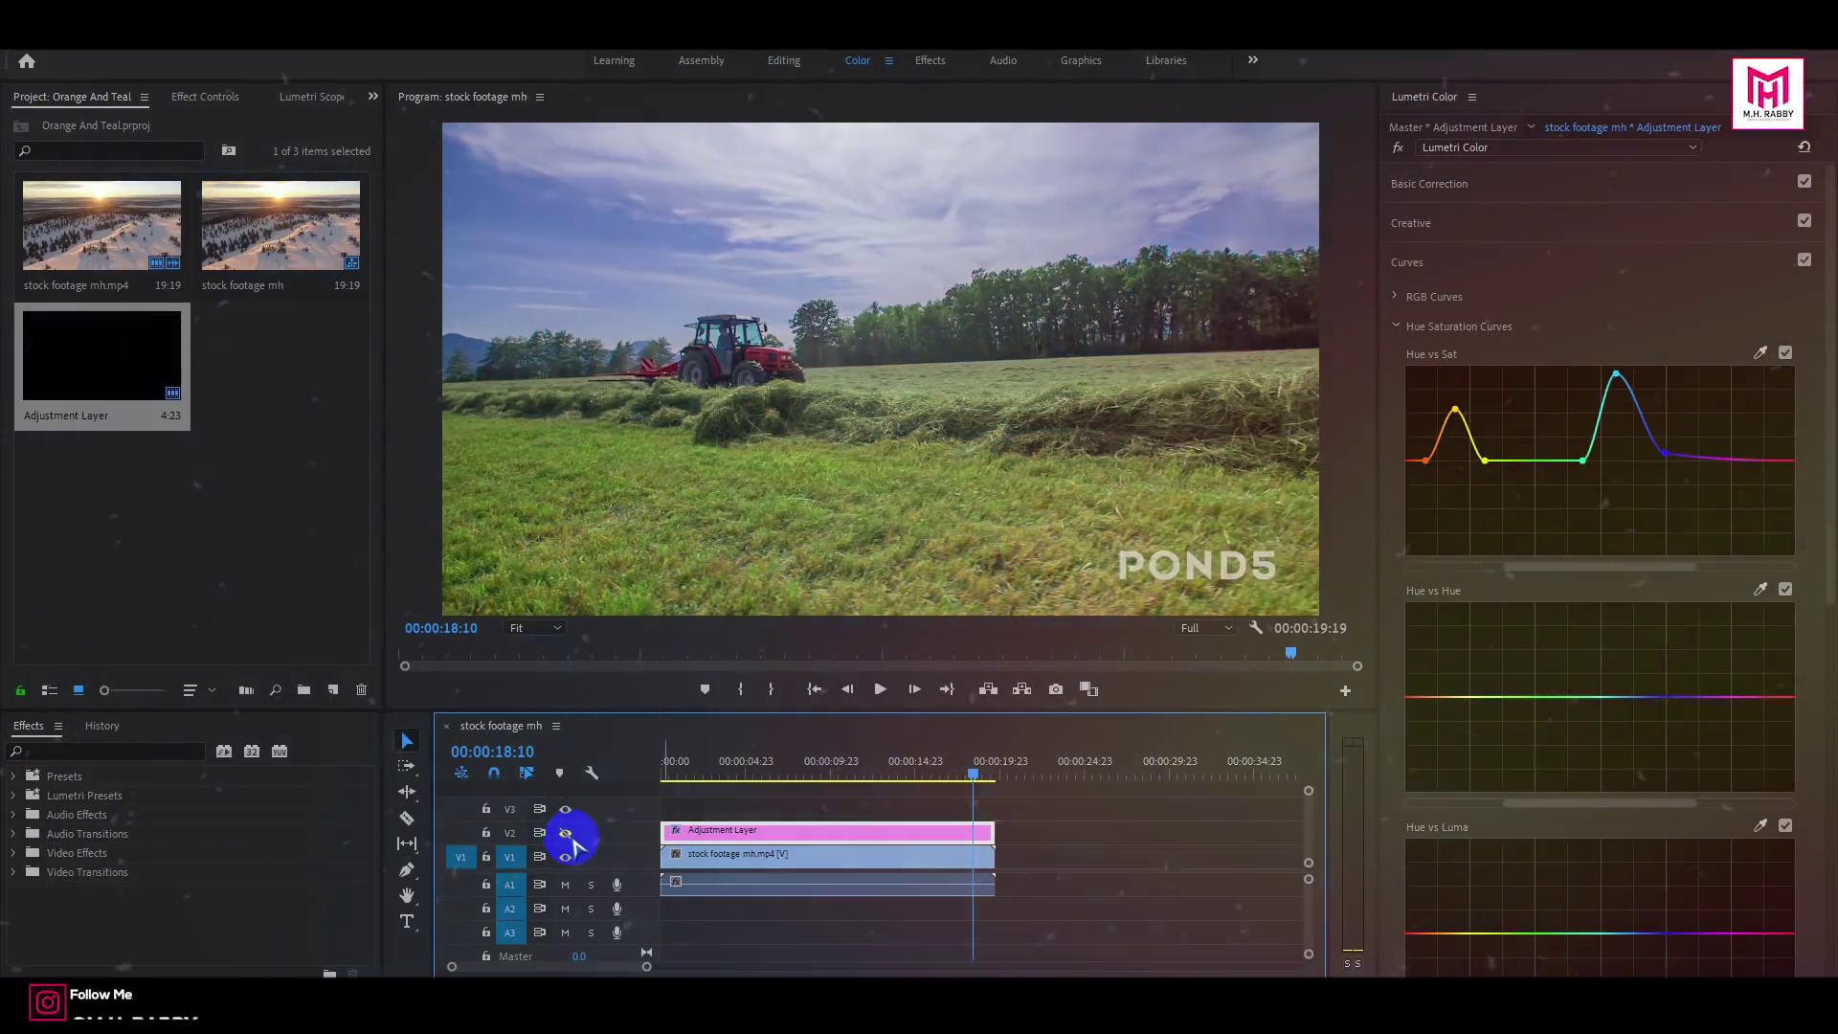
left_click(564, 833)
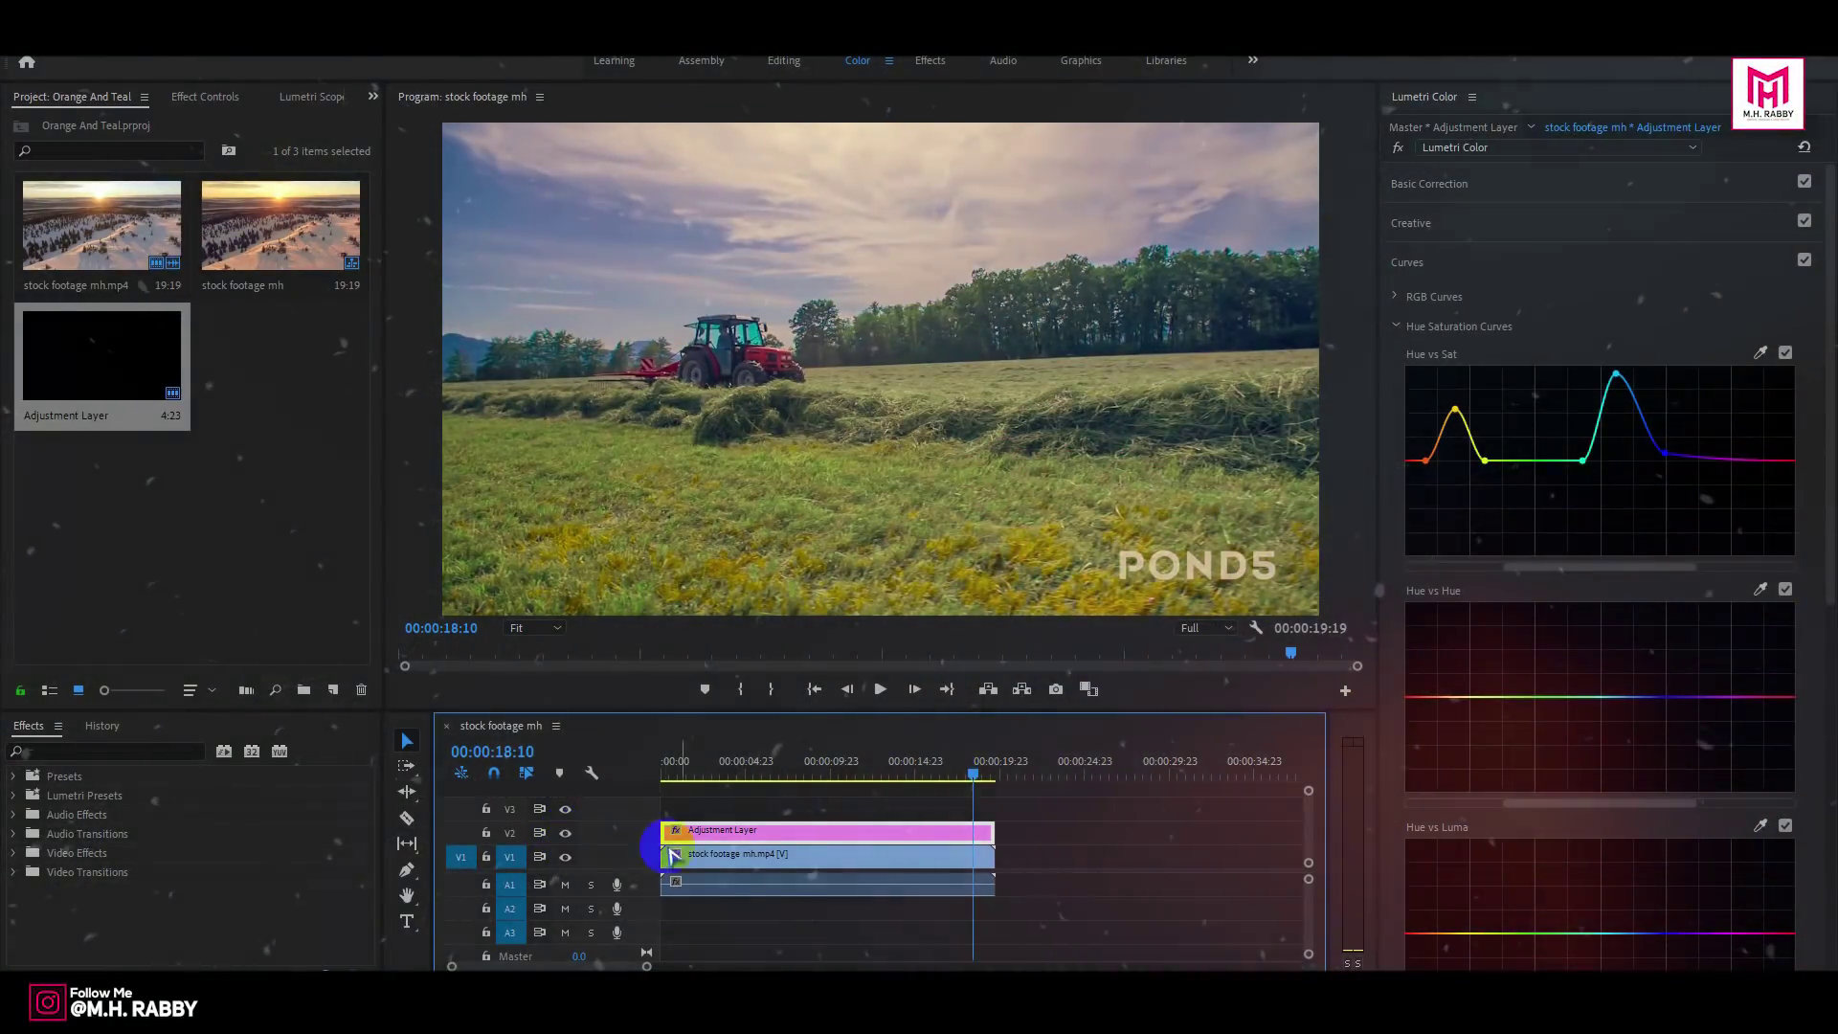